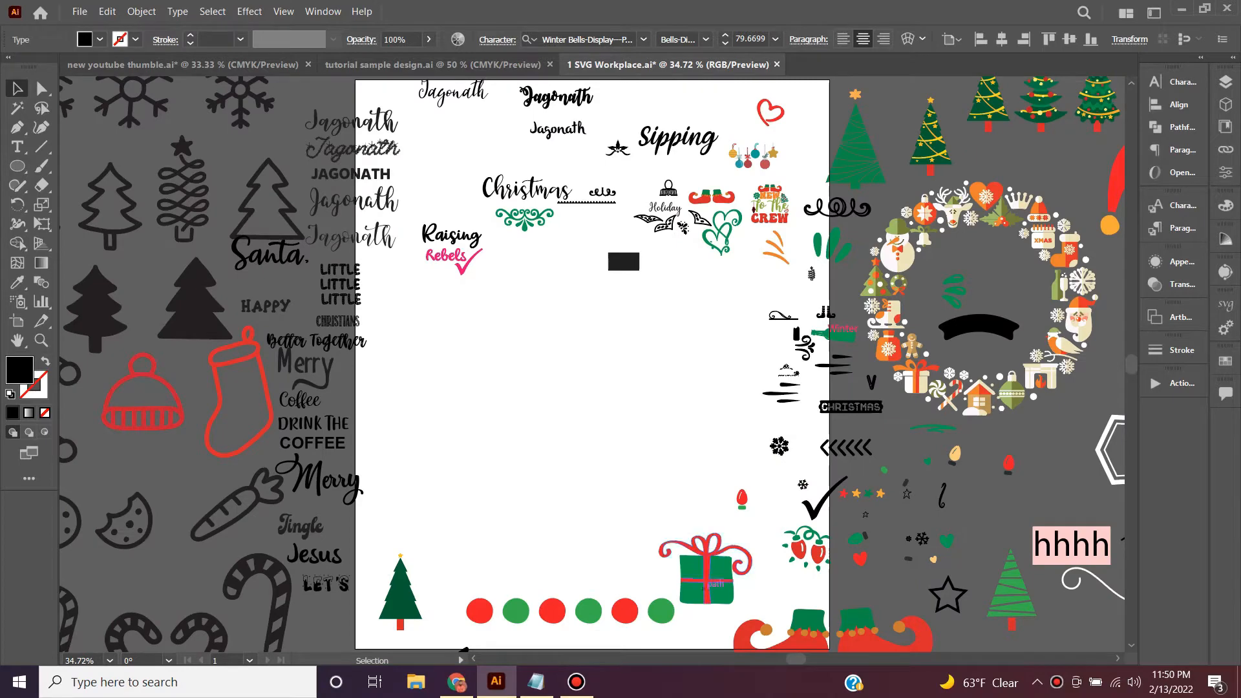
Step: Copy the phrase "Happy 12th Birthday" from the SVG CUT FILES DESIGNS notes in Notepad and return to Illustrator
{"action": "left_click", "coordinate": [536, 682]}
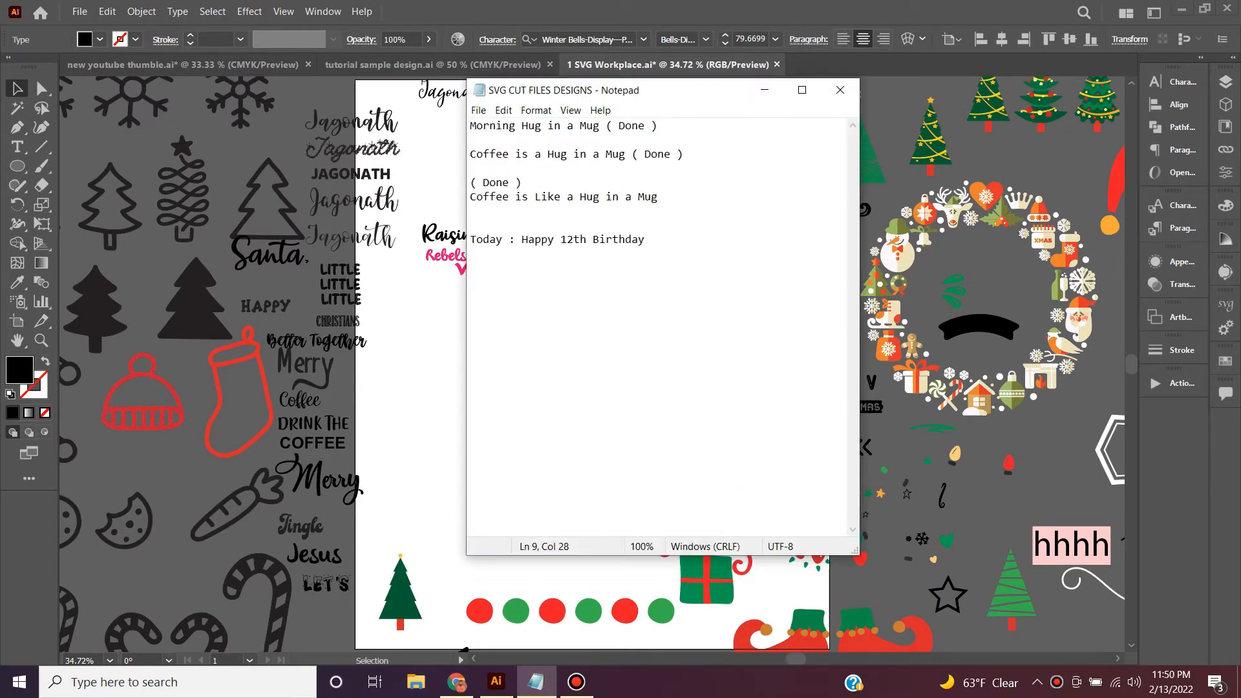
{"action": "key", "text": "shift+Right"}
{"action": "key", "text": "shift+Right"}
{"action": "key", "text": "shift+Right"}
{"action": "key", "text": "shift+Right"}
{"action": "key", "text": "shift+Right"}
{"action": "key", "text": "shift+Right"}
{"action": "key", "text": "shift+Right"}
{"action": "key", "text": "shift+Right"}
{"action": "key", "text": "shift+Right"}
{"action": "key", "text": "shift+Right"}
{"action": "key", "text": "shift+Right"}
{"action": "key", "text": "shift+Right"}
{"action": "key", "text": "shift+Right"}
{"action": "key", "text": "shift+Right"}
{"action": "key", "text": "shift+Right"}
{"action": "key", "text": "shift+Right"}
{"action": "key", "text": "shift+Right"}
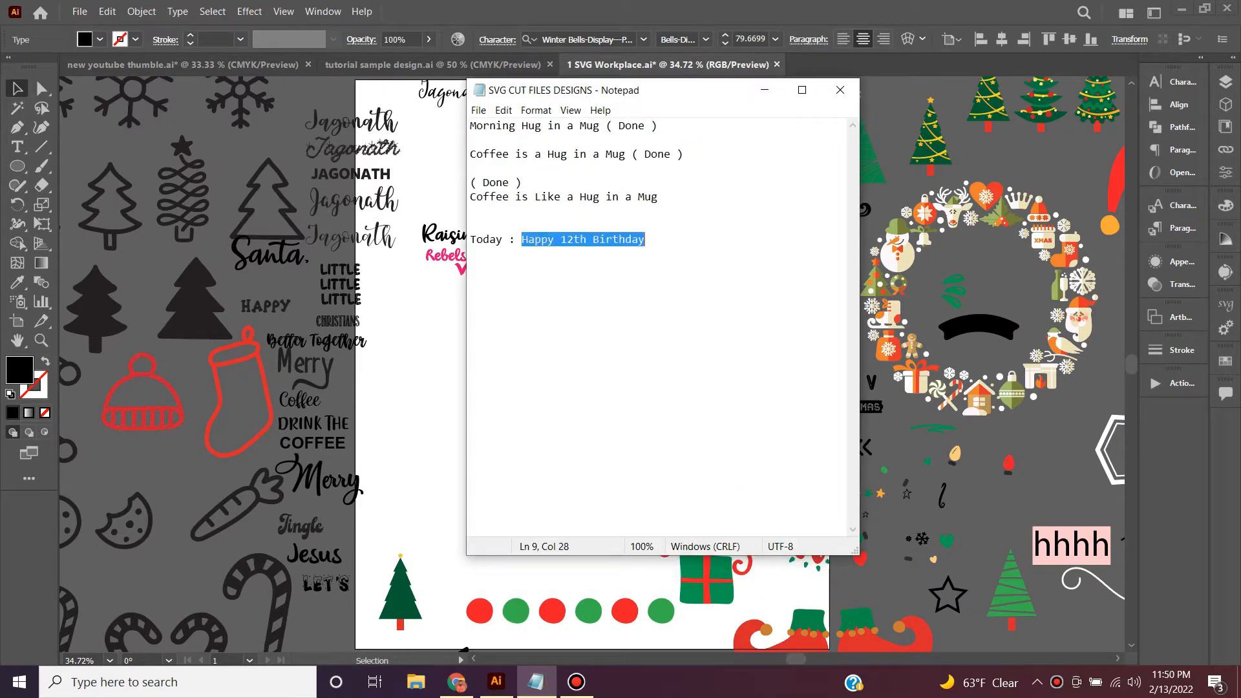
{"action": "left_click", "coordinate": [764, 90]}
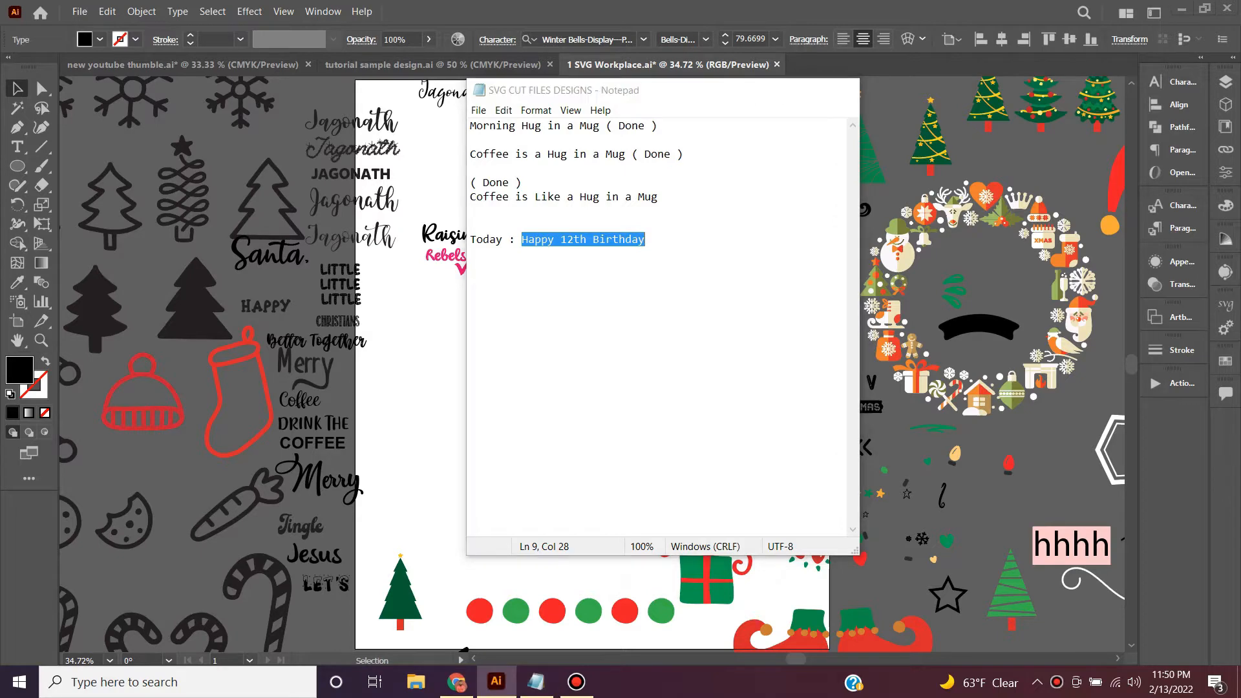
Step: Paste the phrase onto the artboard, enlarge it to about 73 pt and delete the stray character at its end
{"action": "key", "text": "ctrl+v"}
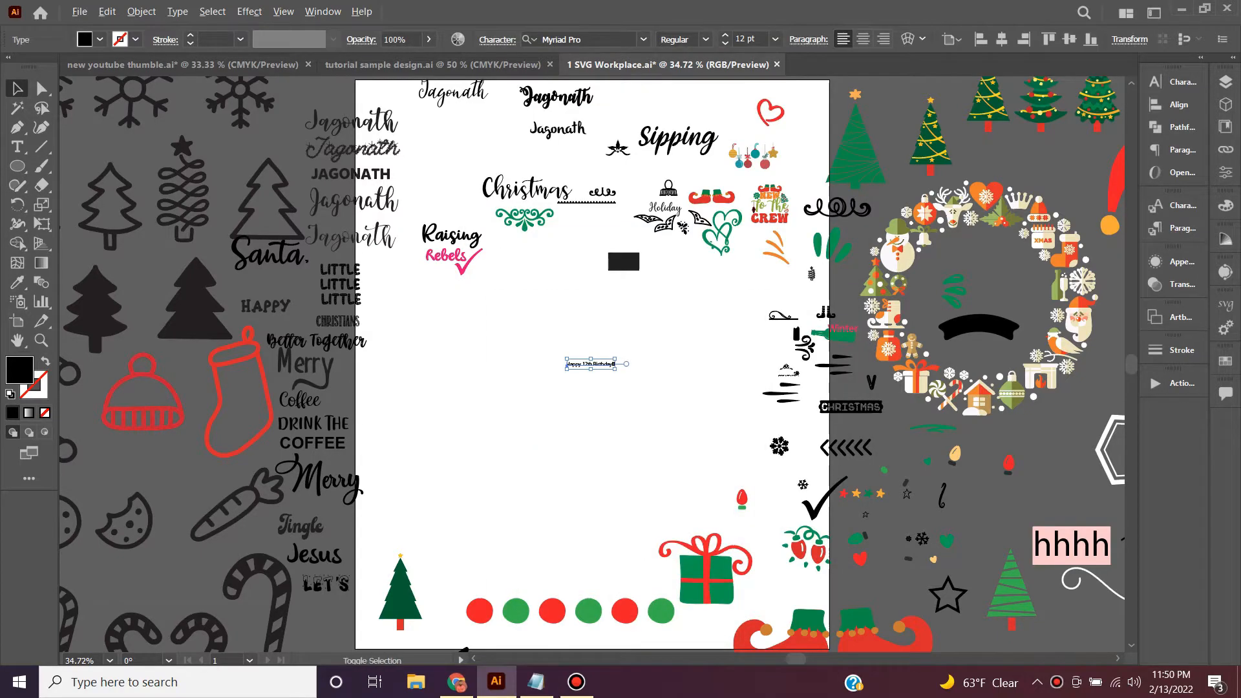
{"action": "left_click_drag", "start_coordinate": [615, 370], "coordinate": [733, 428]}
{"action": "double_click", "coordinate": [731, 363]}
{"action": "key", "text": "ctrl+a"}
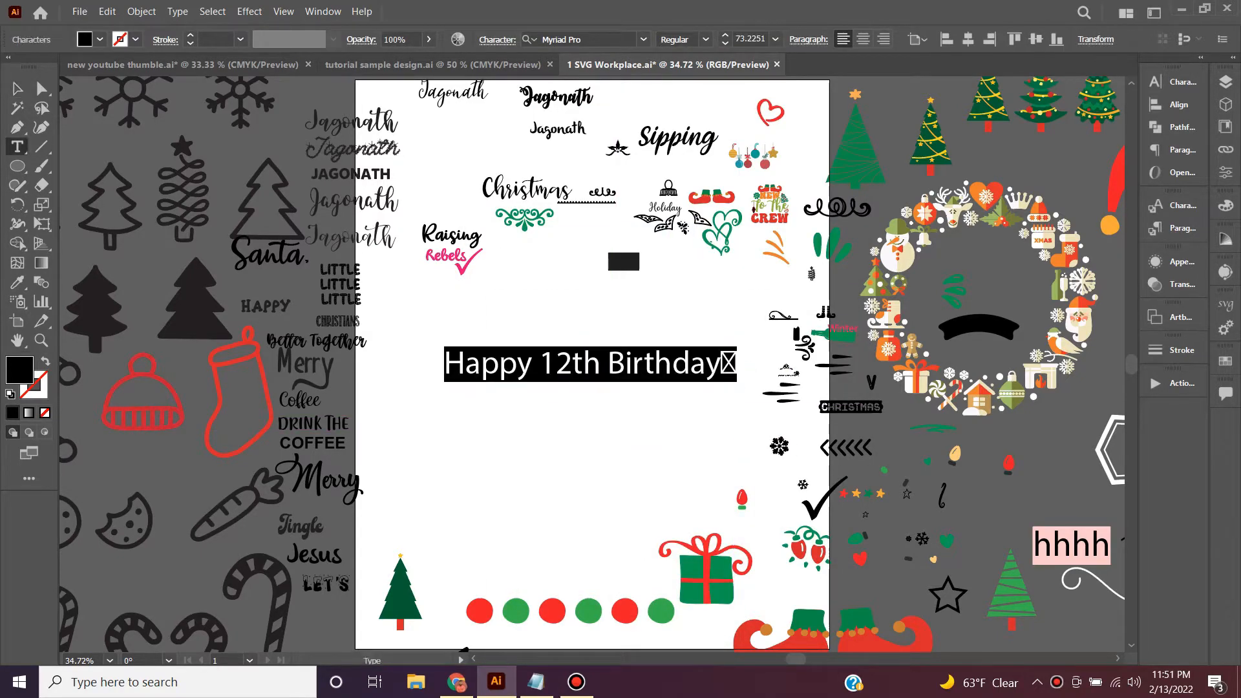
{"action": "left_click", "coordinate": [734, 364]}
{"action": "key", "text": "shift+Left"}
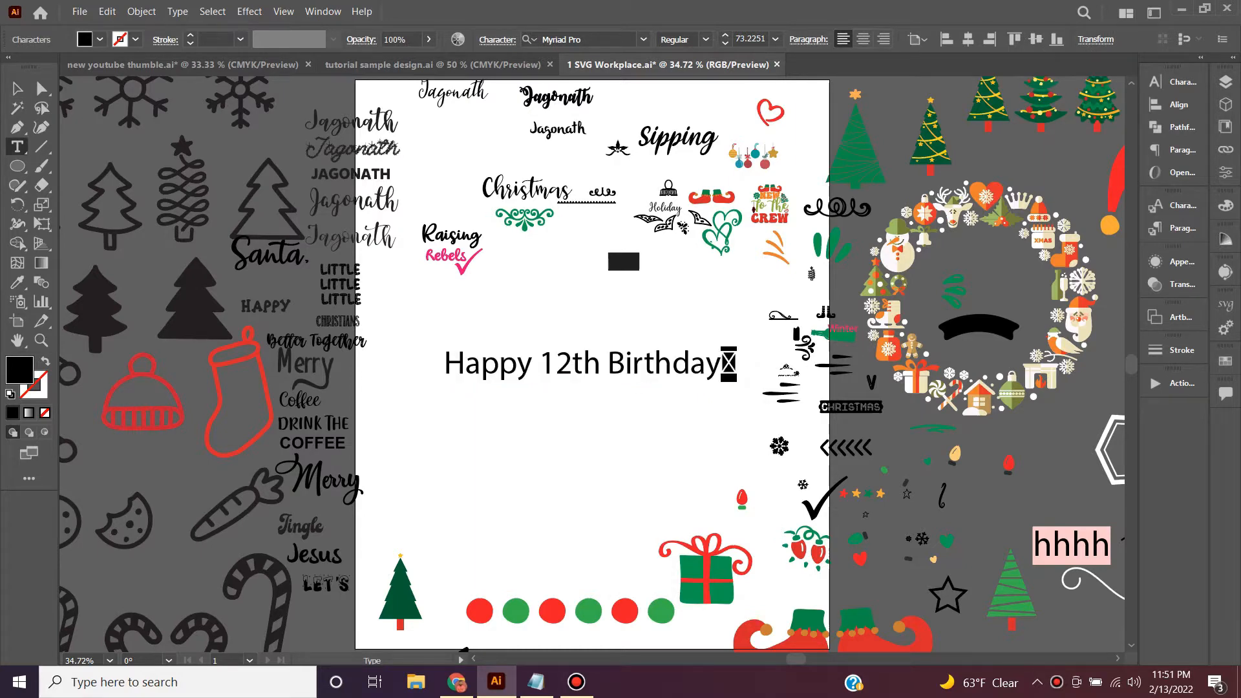
{"action": "key", "text": "BackSpace"}
{"action": "key", "text": "ctrl+minus"}
{"action": "key", "text": "ctrl+minus"}
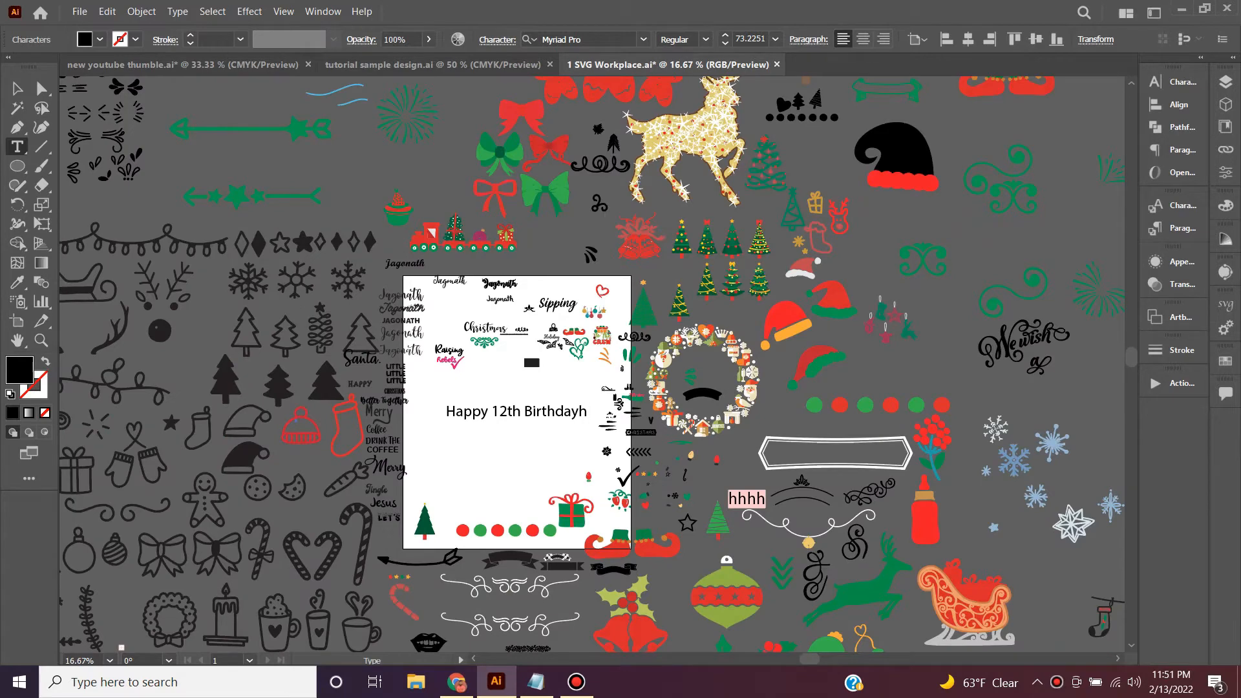
{"action": "left_click_drag", "start_coordinate": [295, 421], "coordinate": [719, 440]}
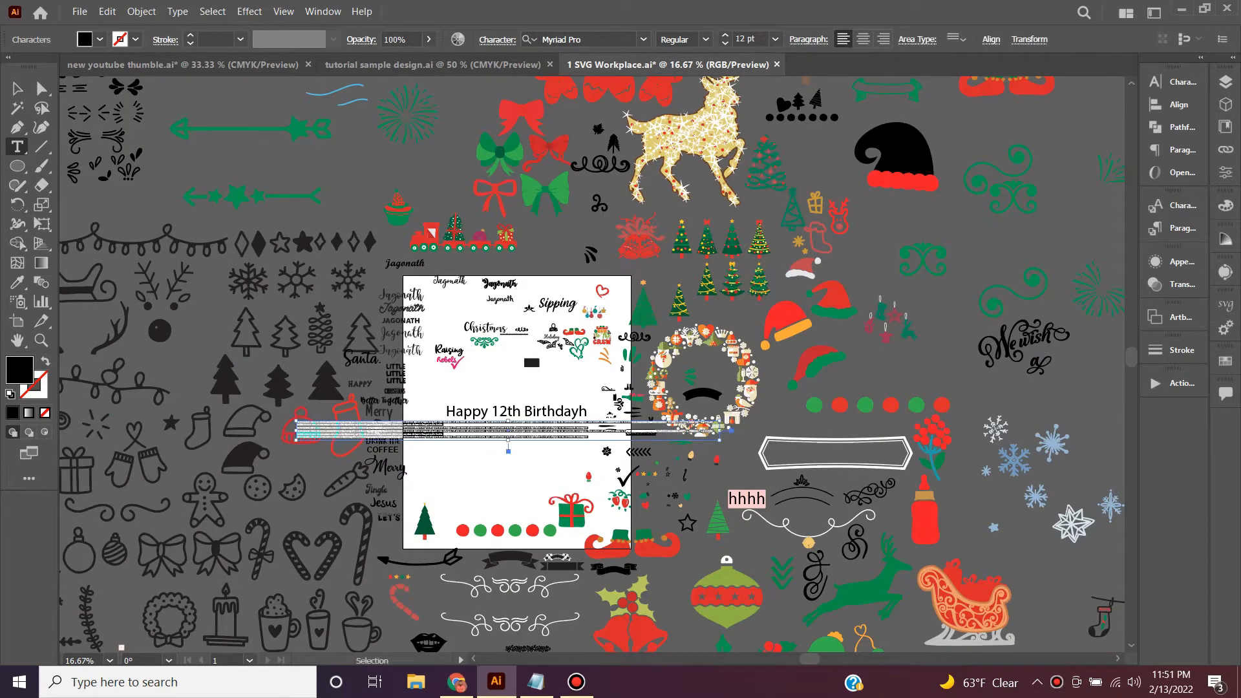
{"action": "key", "text": "ctrl+z"}
{"action": "key", "text": "Escape"}
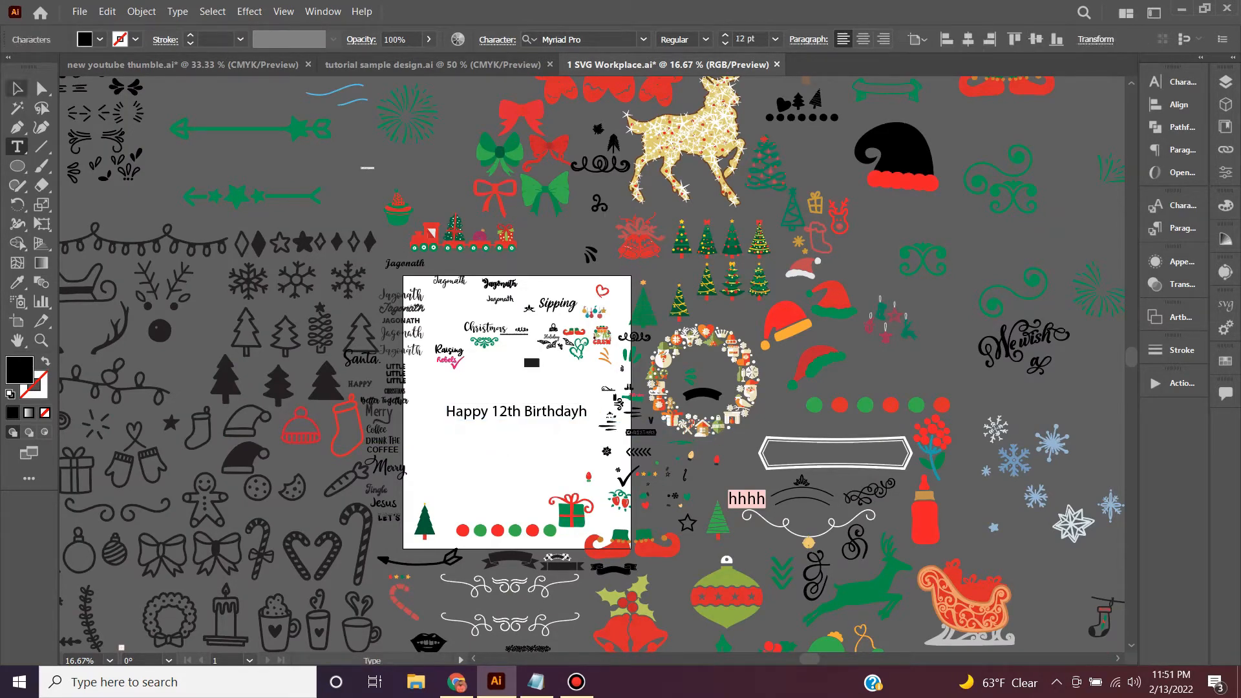
{"action": "key", "text": "Delete"}
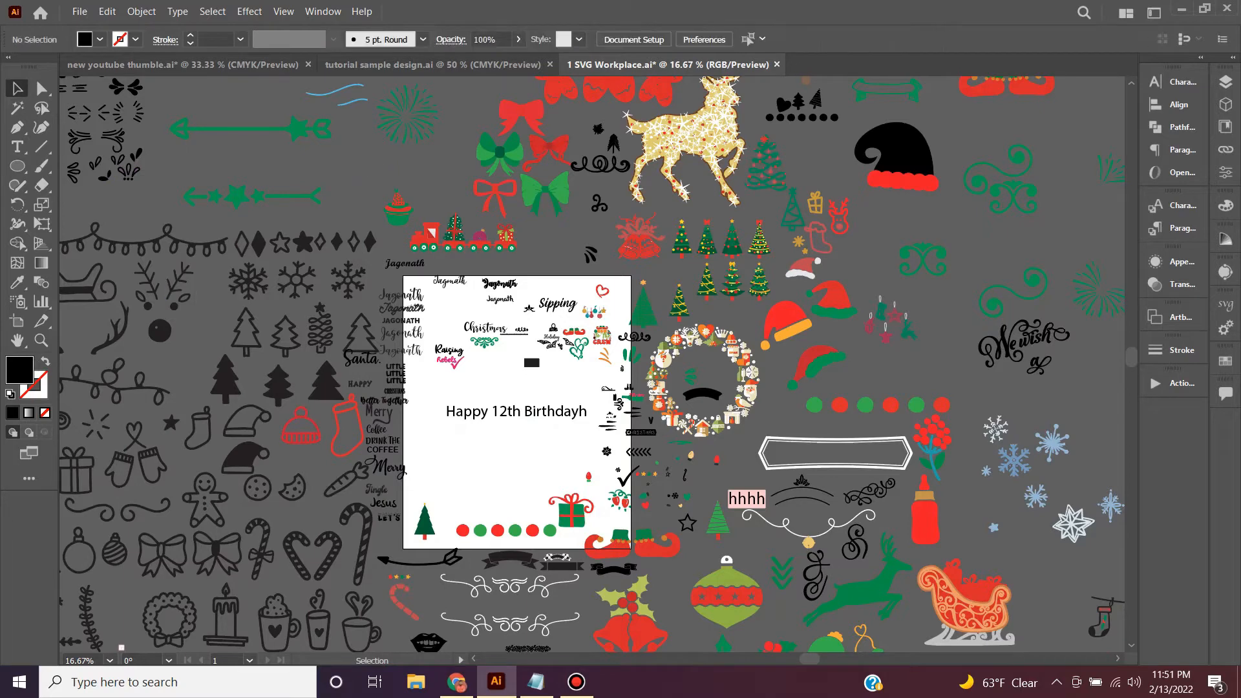
Step: Look through the banners, ornaments and hand-drawn vector elements stored around the artboard for decorations that suit the design
{"action": "key", "text": "h"}
{"action": "mouse_move", "coordinate": [336, 362]}
{"action": "left_mouse_down"}
{"action": "mouse_move", "coordinate": [914, 470]}
{"action": "mouse_move", "coordinate": [1033, 433]}
{"action": "left_mouse_up"}
{"action": "scroll", "coordinate": [494, 365], "scroll_direction": "down", "scroll_amount": 1}
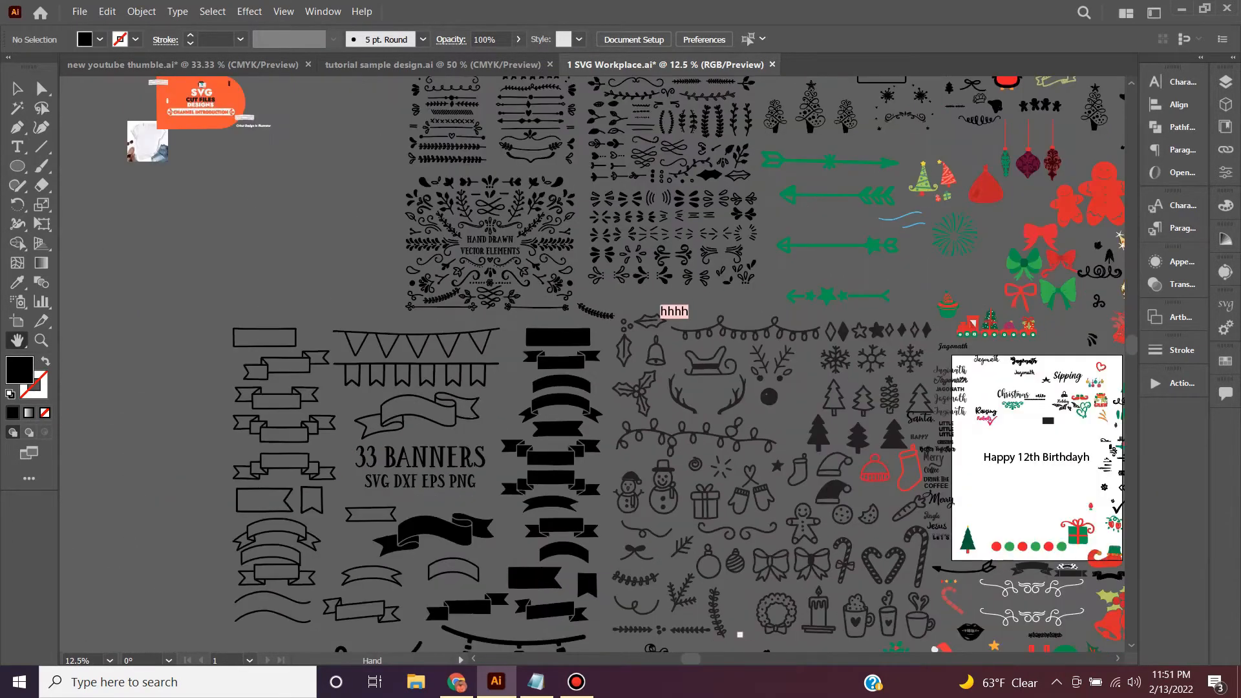
{"action": "left_click_drag", "start_coordinate": [494, 365], "coordinate": [489, 466]}
{"action": "scroll", "coordinate": [395, 425], "scroll_direction": "down", "scroll_amount": 1}
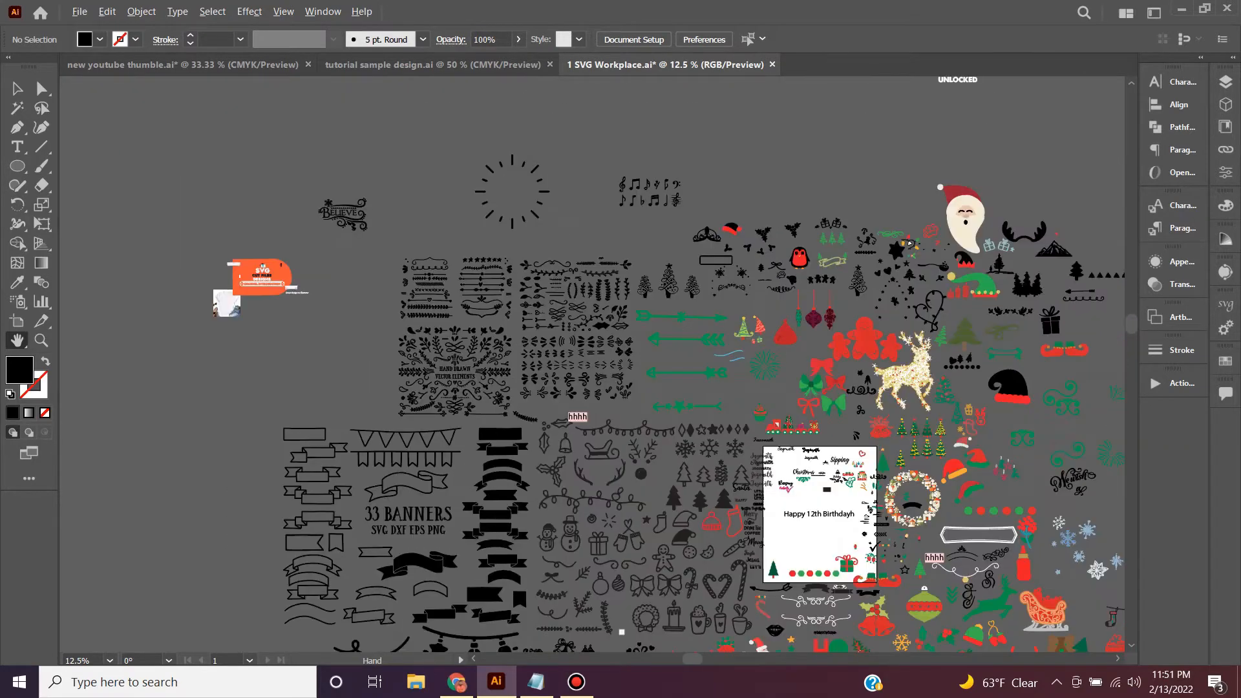
{"action": "left_click_drag", "start_coordinate": [395, 424], "coordinate": [393, 300]}
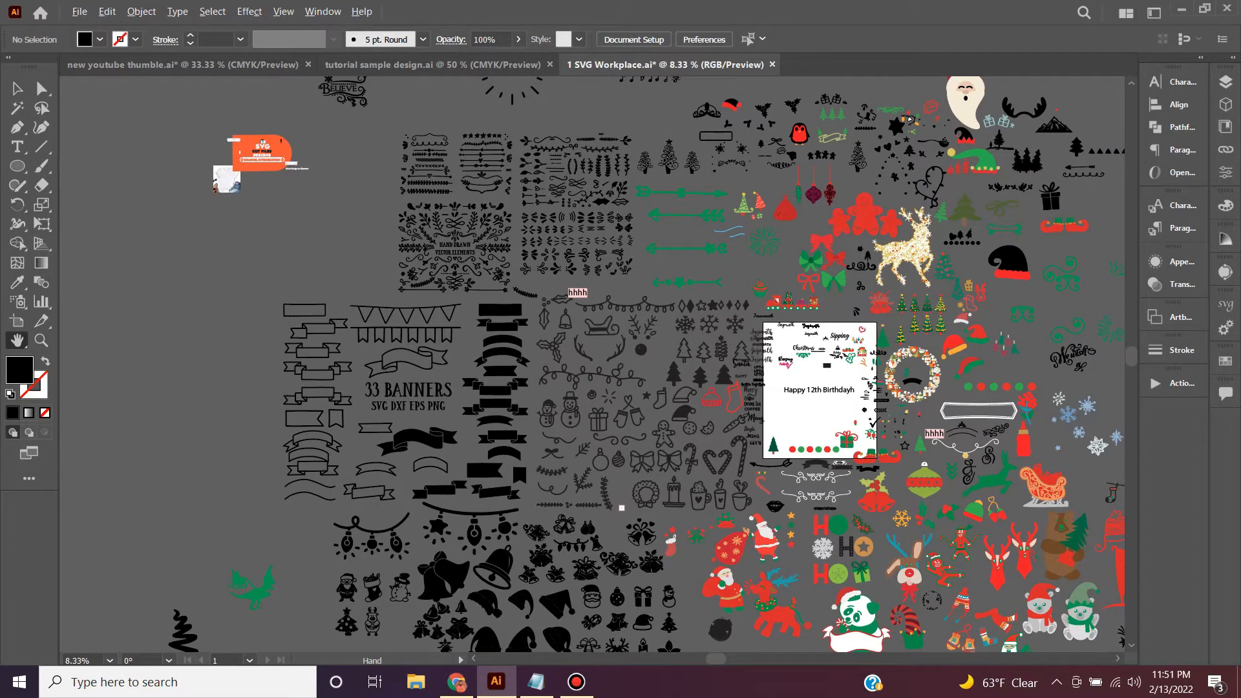
{"action": "scroll", "coordinate": [437, 428], "scroll_direction": "up", "scroll_amount": 1}
{"action": "scroll", "coordinate": [437, 428], "scroll_direction": "up", "scroll_amount": 3}
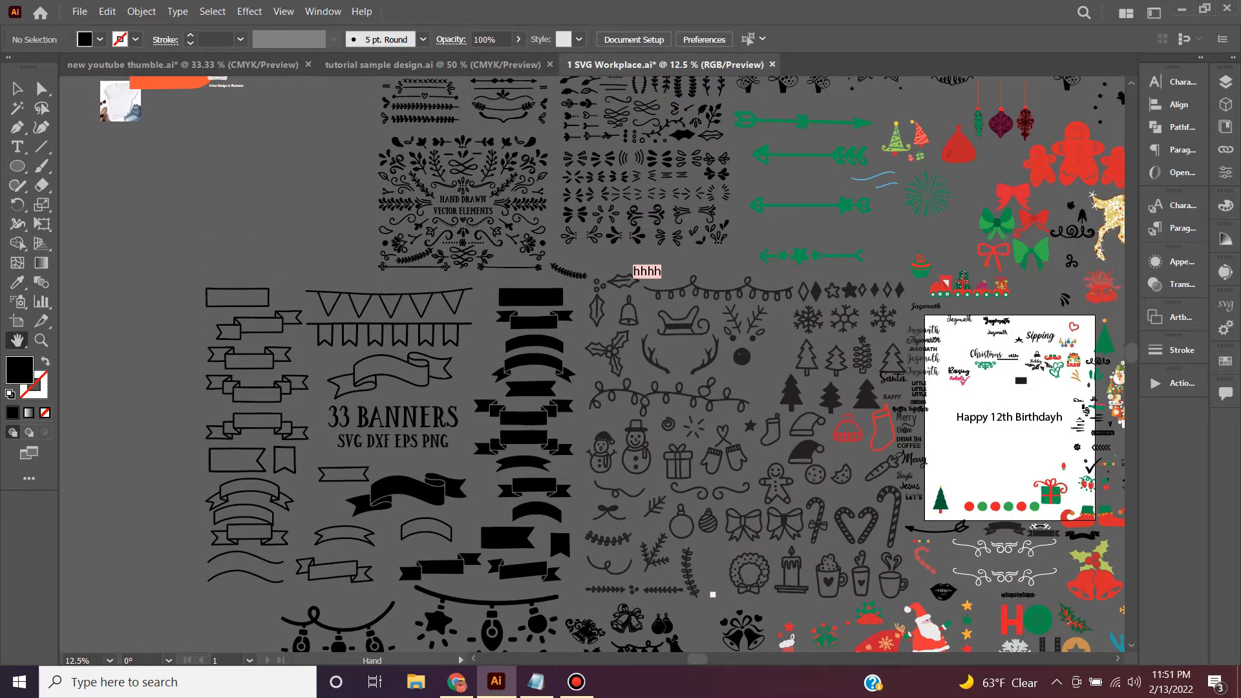
{"action": "left_click_drag", "start_coordinate": [438, 428], "coordinate": [465, 619]}
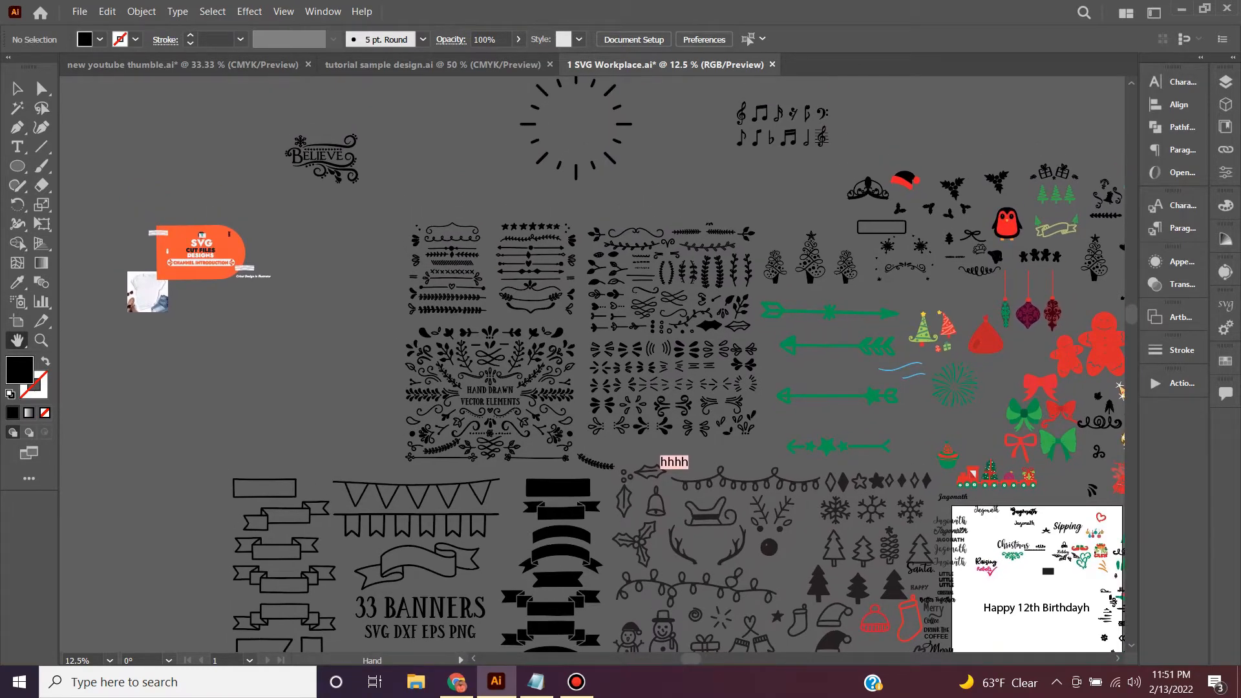
{"action": "scroll", "coordinate": [796, 401], "scroll_direction": "up", "scroll_amount": 1}
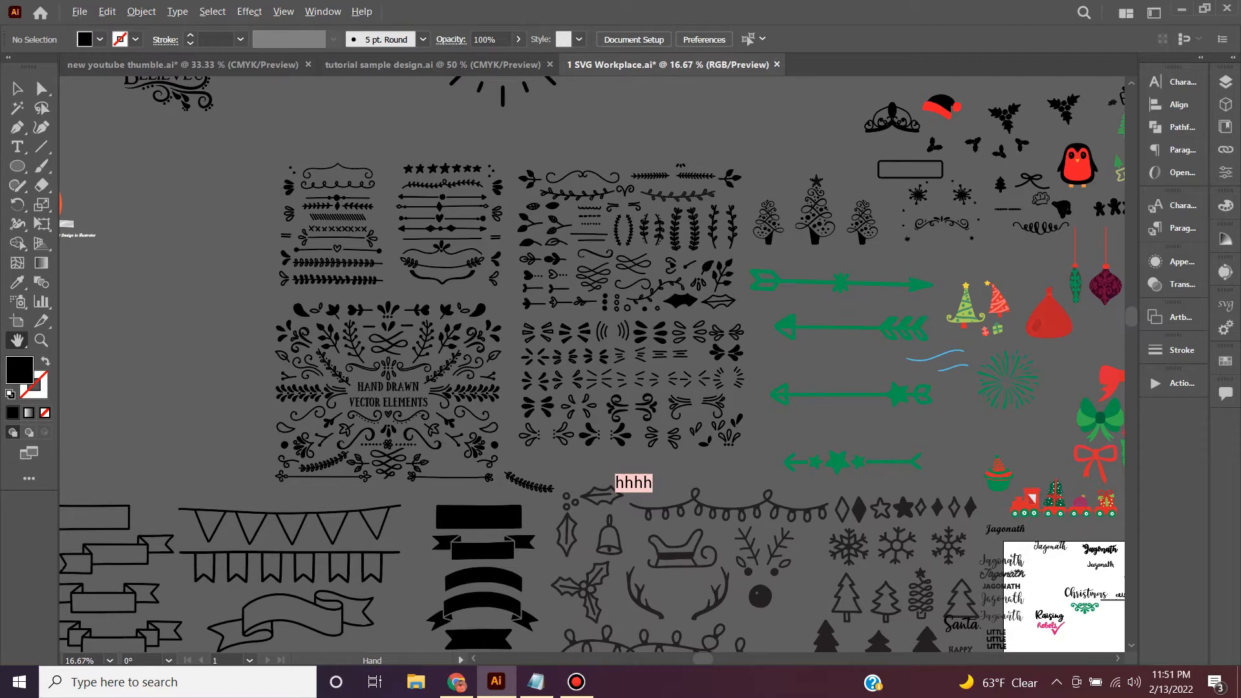
{"action": "scroll", "coordinate": [598, 319], "scroll_direction": "up", "scroll_amount": 1}
{"action": "left_click_drag", "start_coordinate": [162, 341], "coordinate": [163, 373]}
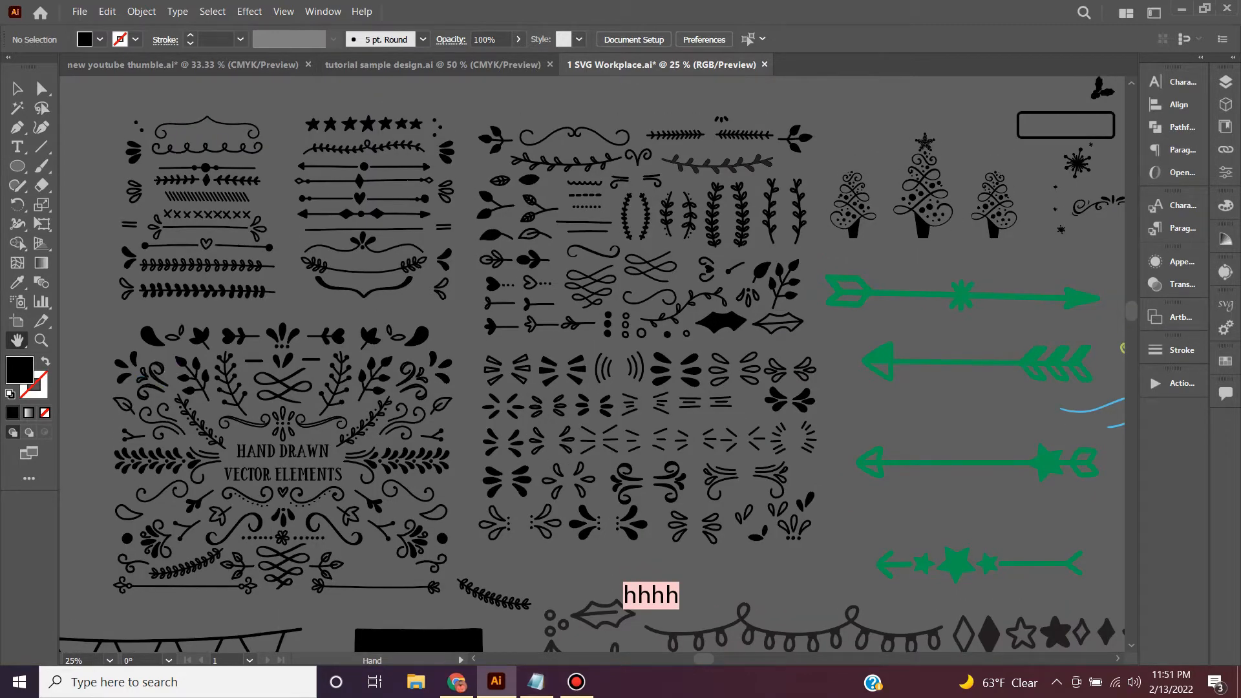
{"action": "left_click_drag", "start_coordinate": [150, 331], "coordinate": [150, 346]}
Step: Copy the curved vertical leafy branch from the hand-drawn elements and place it on the artboard below the start of the phrase
{"action": "key", "text": "v"}
{"action": "left_click", "coordinate": [626, 232]}
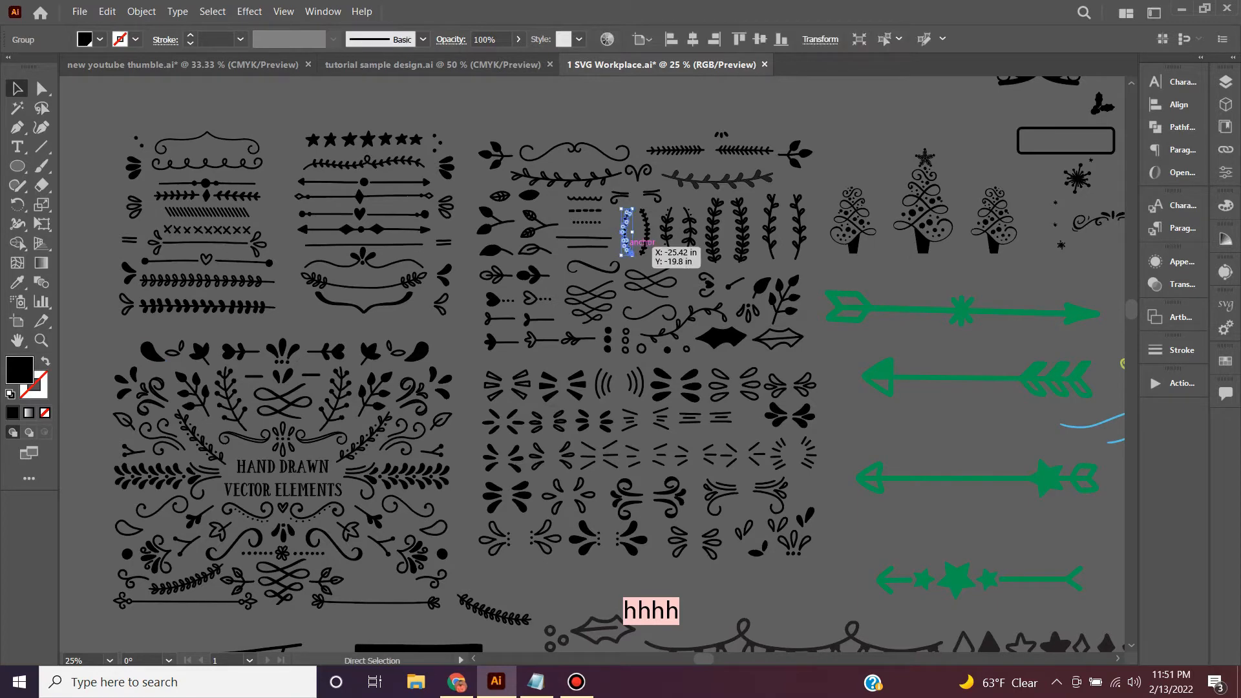
{"action": "key", "text": "ctrl+c"}
{"action": "key", "text": "ctrl+0"}
{"action": "key", "text": "ctrl+v"}
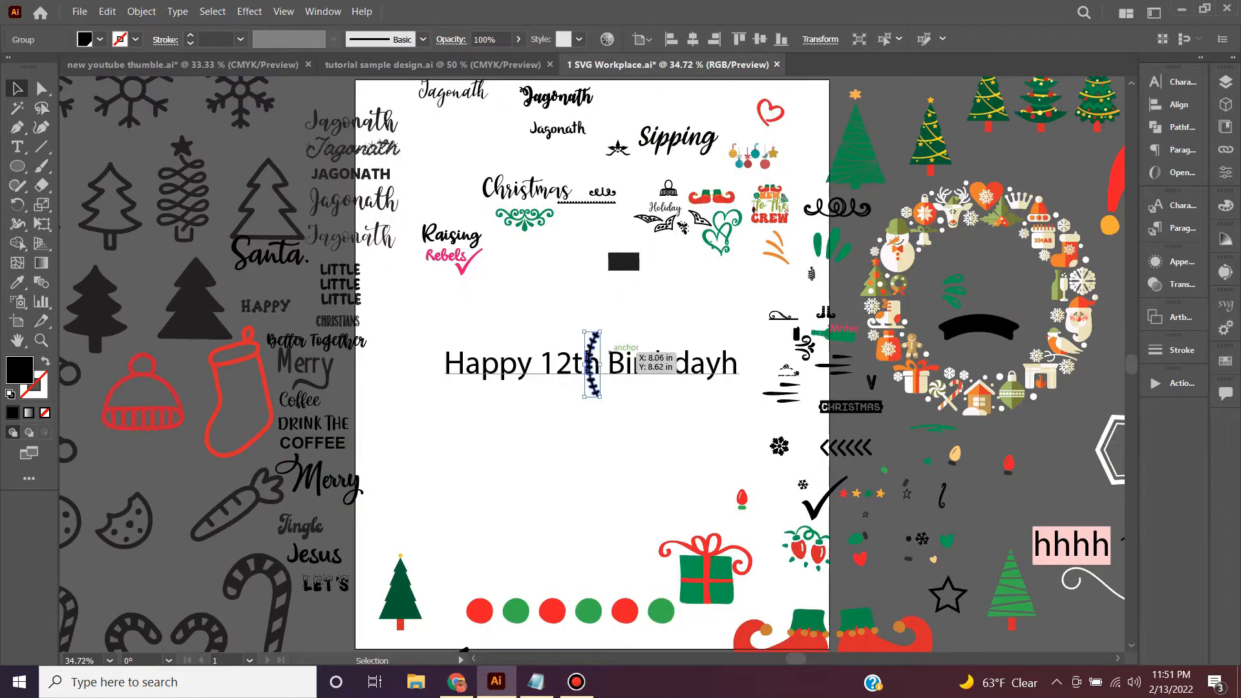
{"action": "left_click_drag", "start_coordinate": [598, 353], "coordinate": [462, 441]}
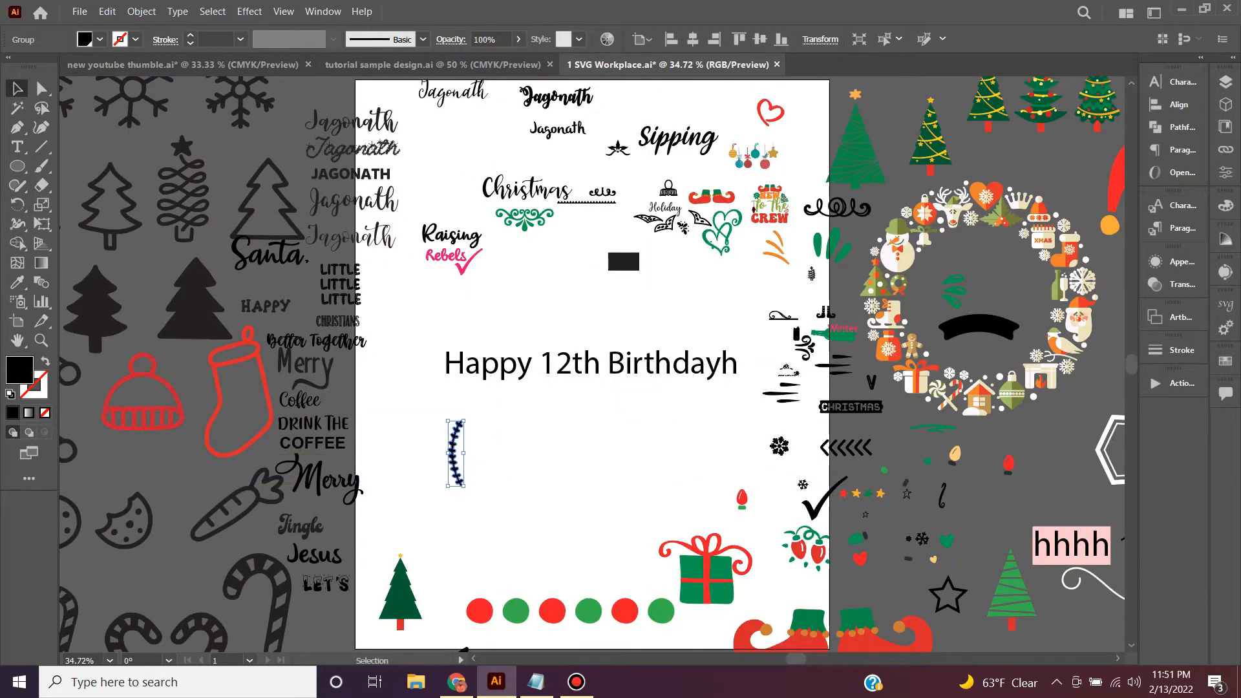
Step: Copy the horizontal leaf ornament beside the "Hand Drawn Vector Elements" title and place it on the artboard under the curved branch
{"action": "key", "text": "h"}
{"action": "left_click_drag", "start_coordinate": [618, 381], "coordinate": [1054, 517]}
{"action": "left_click_drag", "start_coordinate": [323, 272], "coordinate": [858, 437]}
{"action": "mouse_move", "coordinate": [68, 287]}
{"action": "left_mouse_down"}
{"action": "mouse_move", "coordinate": [507, 420]}
{"action": "mouse_move", "coordinate": [664, 489]}
{"action": "left_mouse_up"}
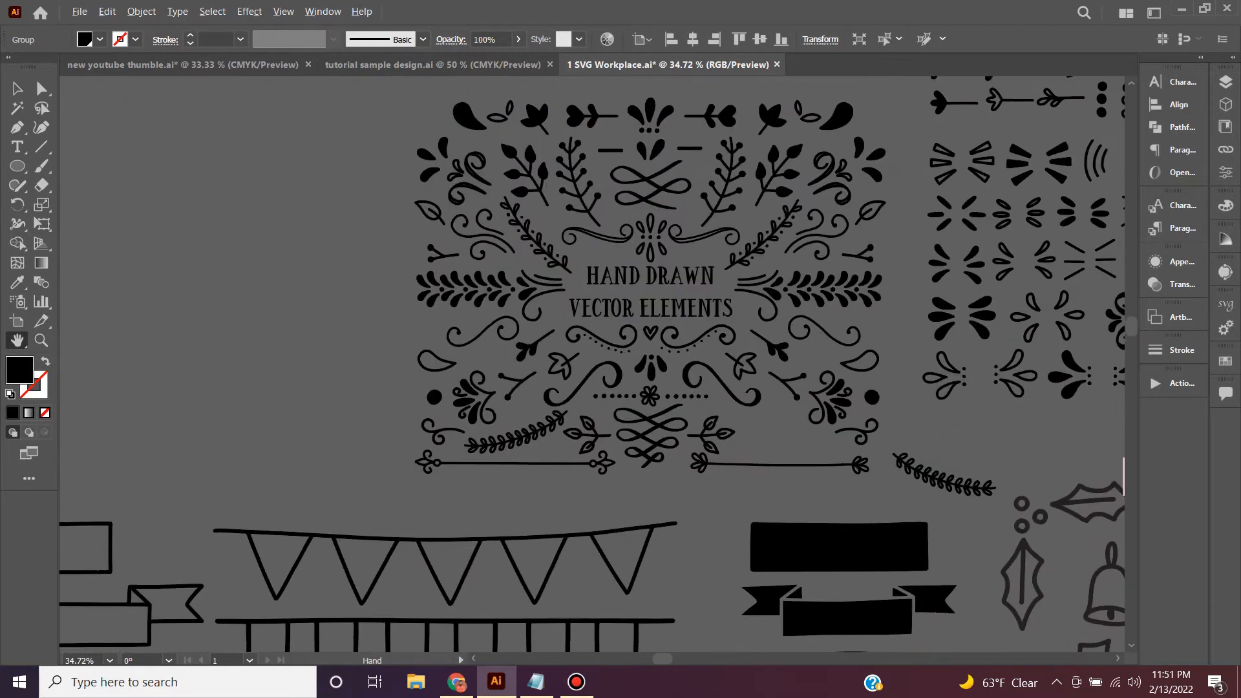
{"action": "scroll", "coordinate": [664, 490], "scroll_direction": "down", "scroll_amount": 1}
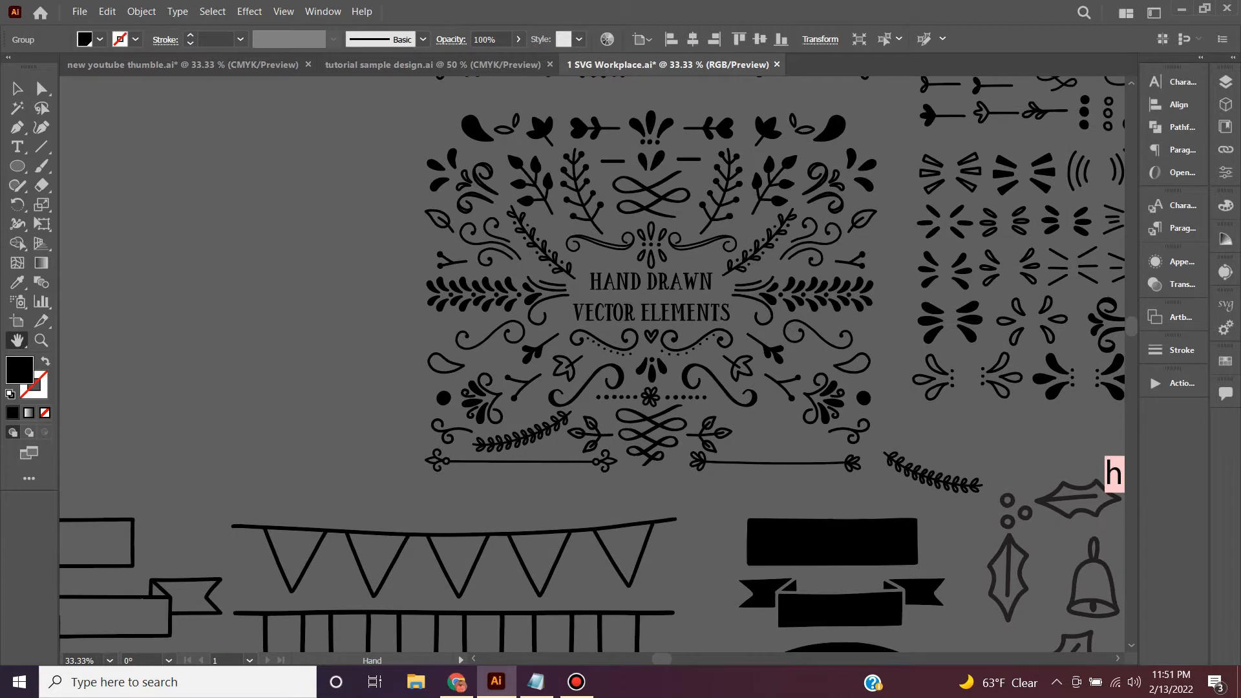
{"action": "key", "text": "v"}
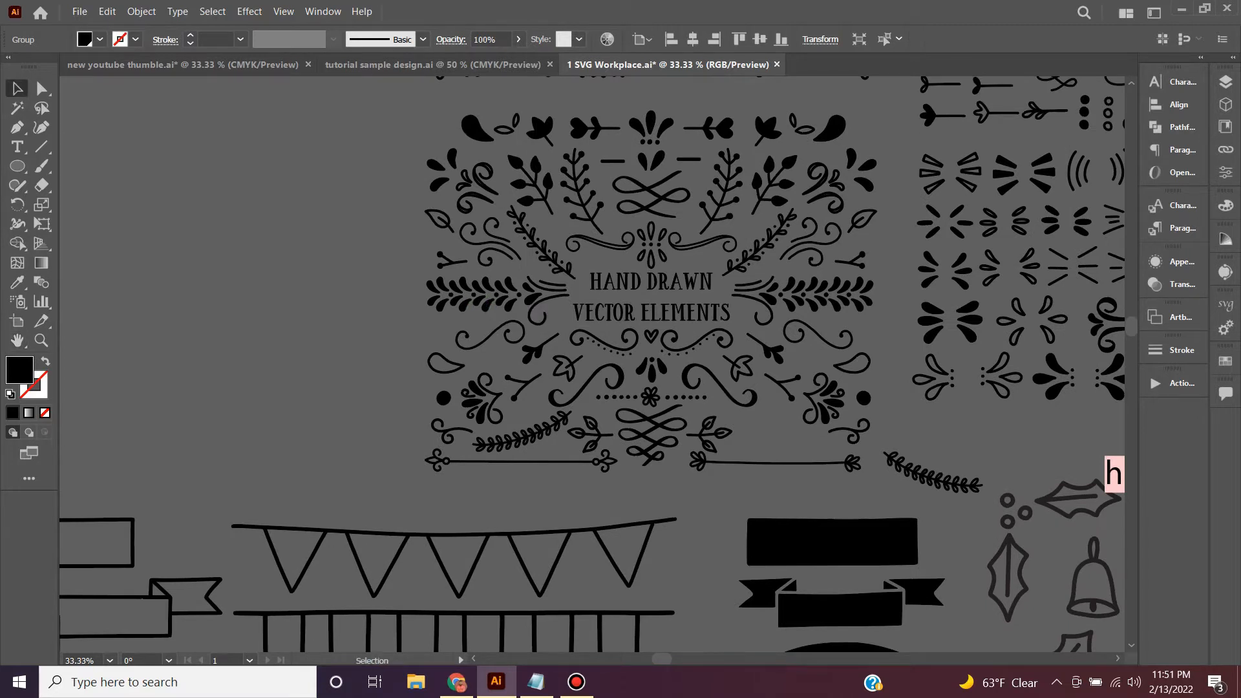
{"action": "key", "text": "ctrl+shift+a"}
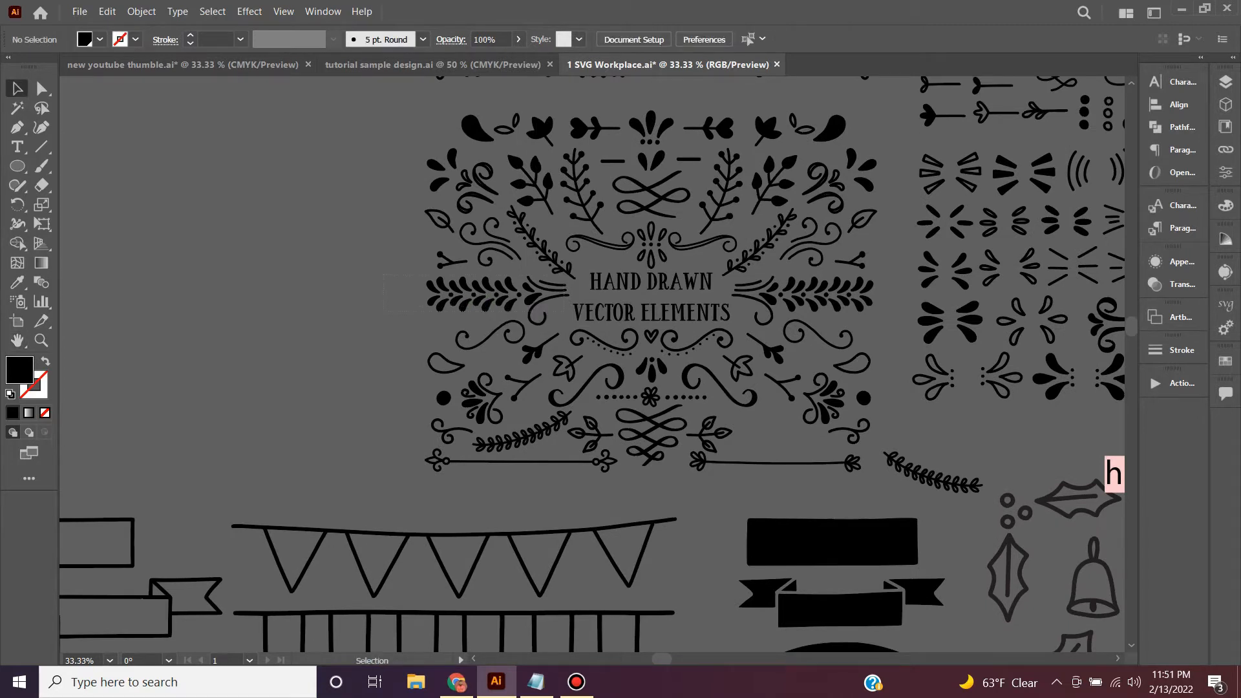
{"action": "left_click_drag", "start_coordinate": [383, 275], "coordinate": [565, 311]}
{"action": "key", "text": "ctrl+c"}
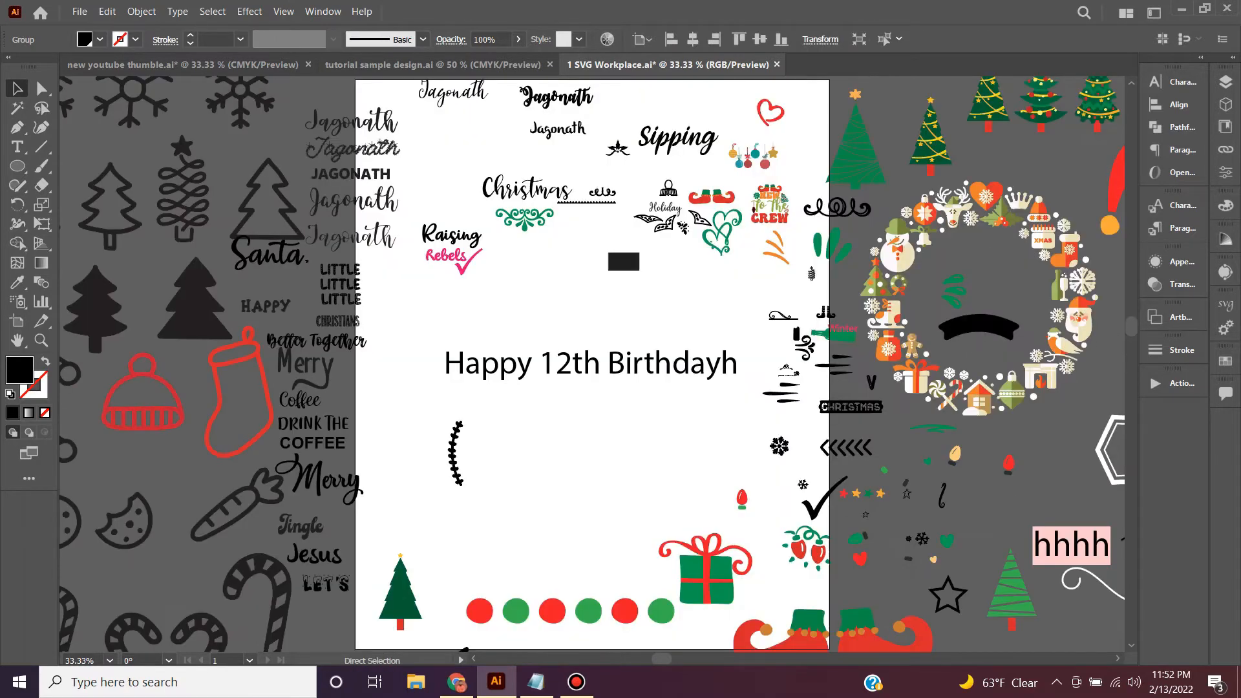
{"action": "key", "text": "ctrl+v"}
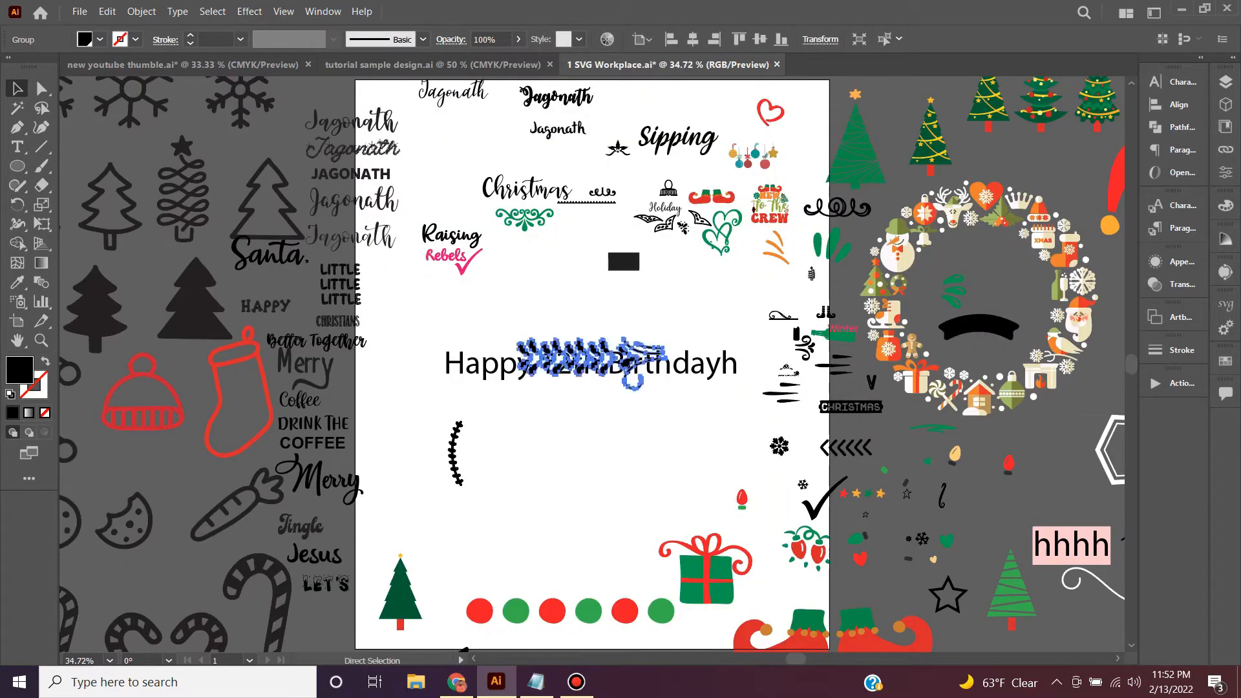
{"action": "left_click_drag", "start_coordinate": [616, 362], "coordinate": [518, 514]}
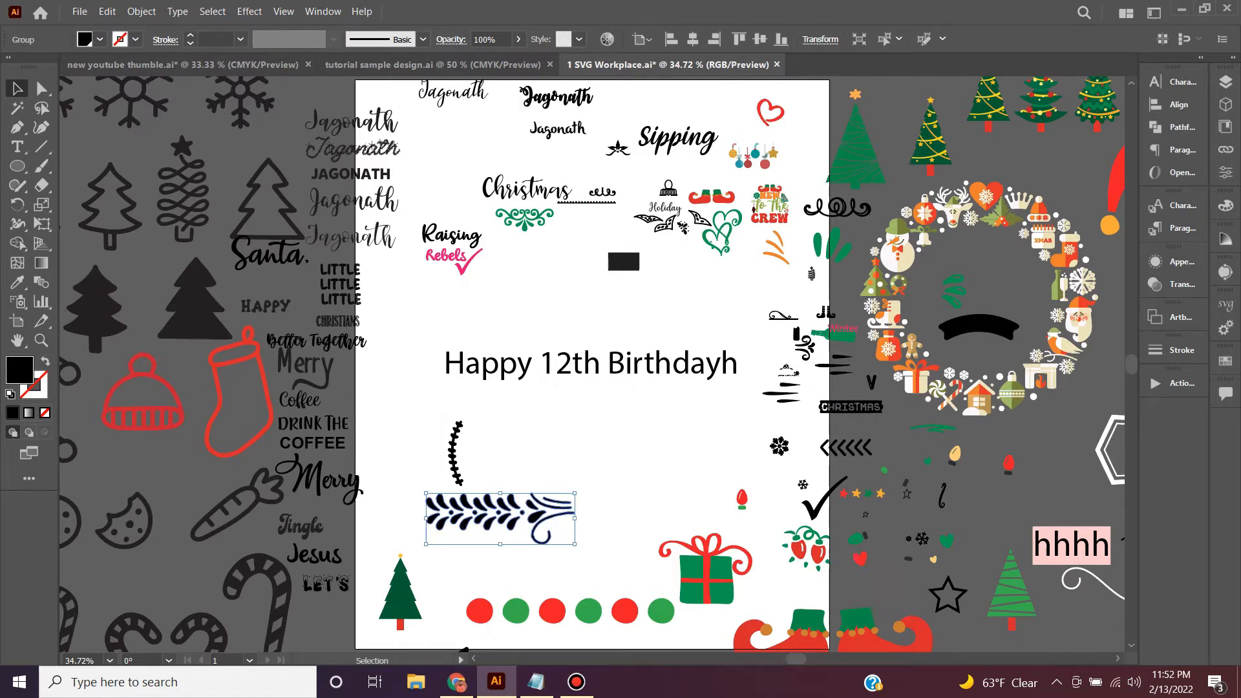
Step: Copy the small red heart next to the curved branch, enlarge it and recolour it black to match the leaf ornament
{"action": "left_click", "coordinate": [860, 557]}
{"action": "key", "text": "ctrl+c"}
{"action": "key", "text": "ctrl+v"}
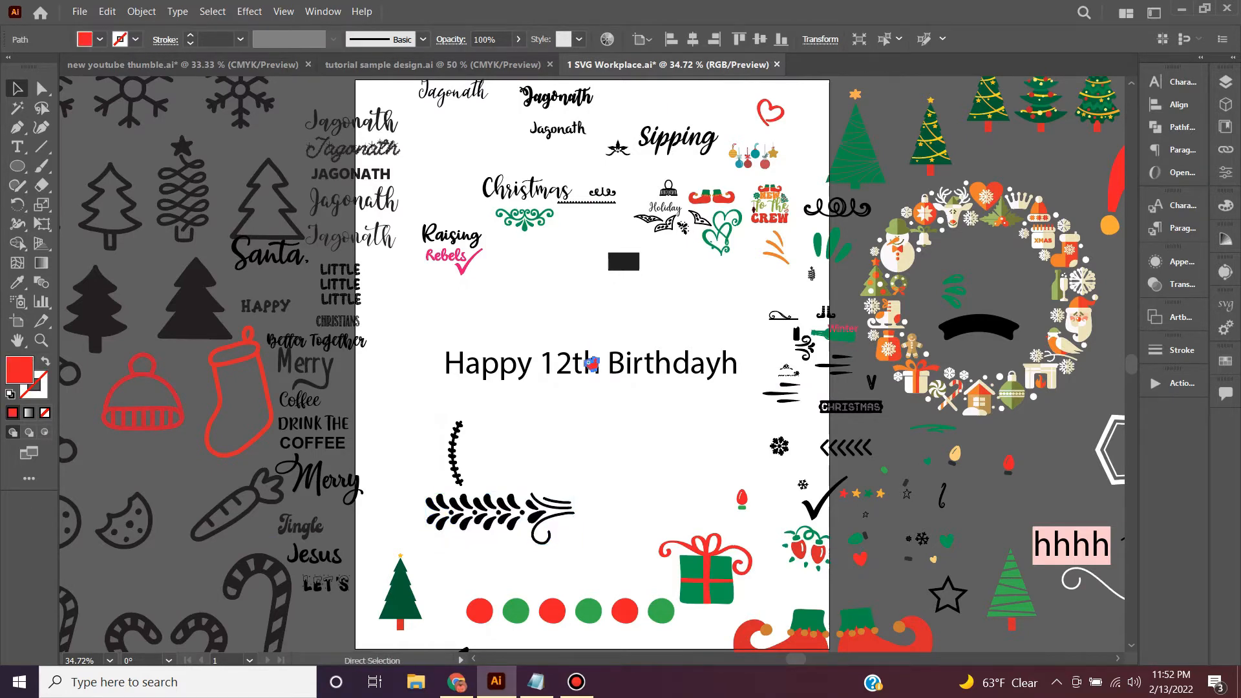
{"action": "left_click_drag", "start_coordinate": [591, 372], "coordinate": [508, 458]}
{"action": "key", "text": "i"}
{"action": "left_click", "coordinate": [537, 517]}
{"action": "key", "text": "v"}
{"action": "key", "text": "ctrl+shift+a"}
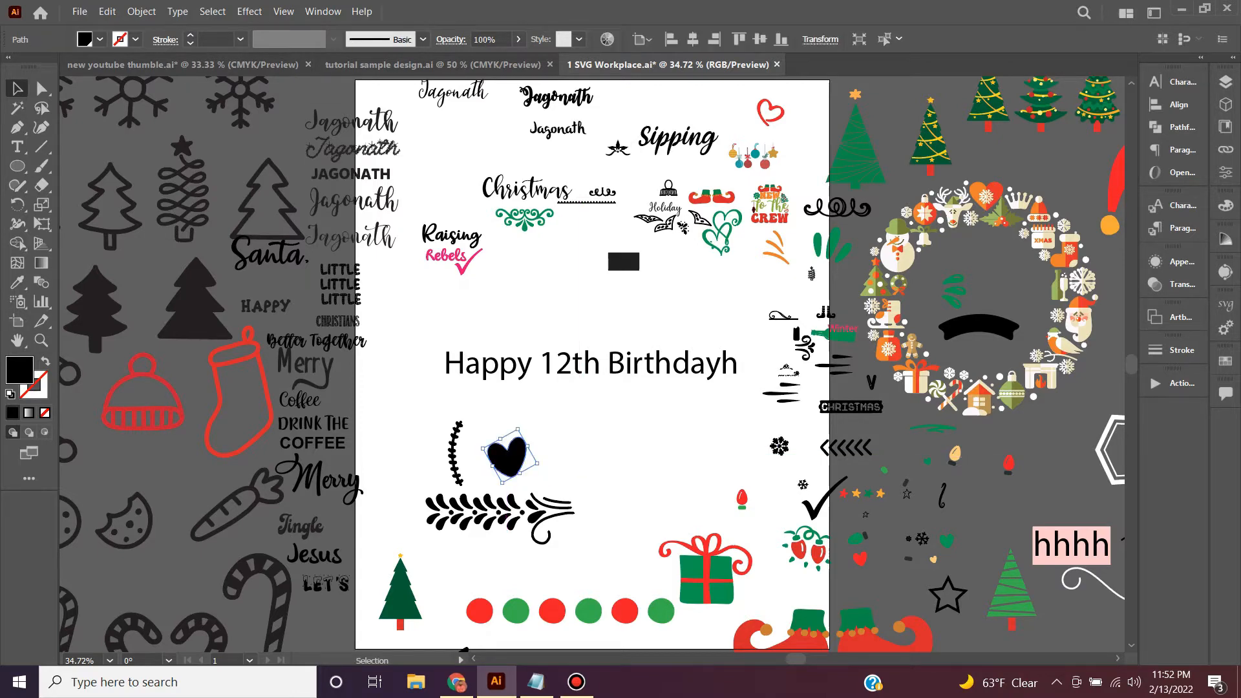
Step: Place a copy of the slanted branch with round berries beside the horizontal leaf ornament, and move the phrase slightly higher on the artboard
{"action": "key", "text": "space"}
{"action": "left_click_drag", "start_coordinate": [285, 323], "coordinate": [1060, 545]}
{"action": "mouse_move", "coordinate": [148, 250]}
{"action": "left_mouse_down"}
{"action": "mouse_move", "coordinate": [536, 471]}
{"action": "mouse_move", "coordinate": [569, 574]}
{"action": "left_mouse_up"}
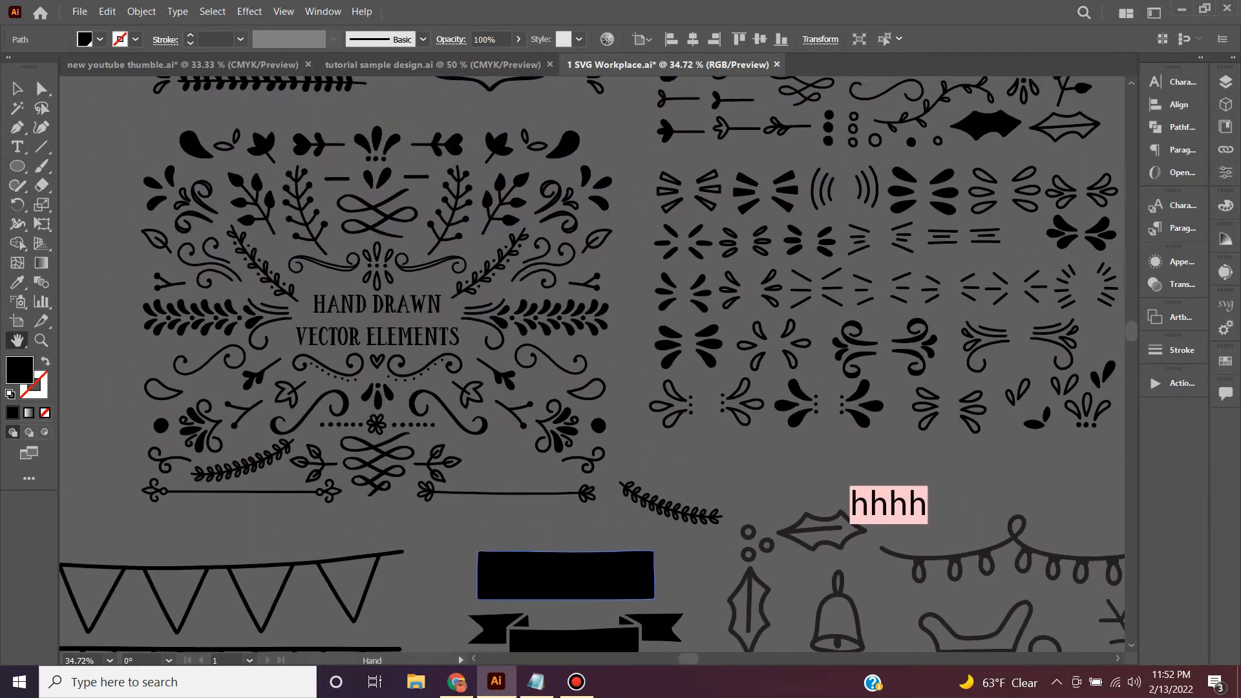
{"action": "left_click_drag", "start_coordinate": [744, 561], "coordinate": [825, 625]}
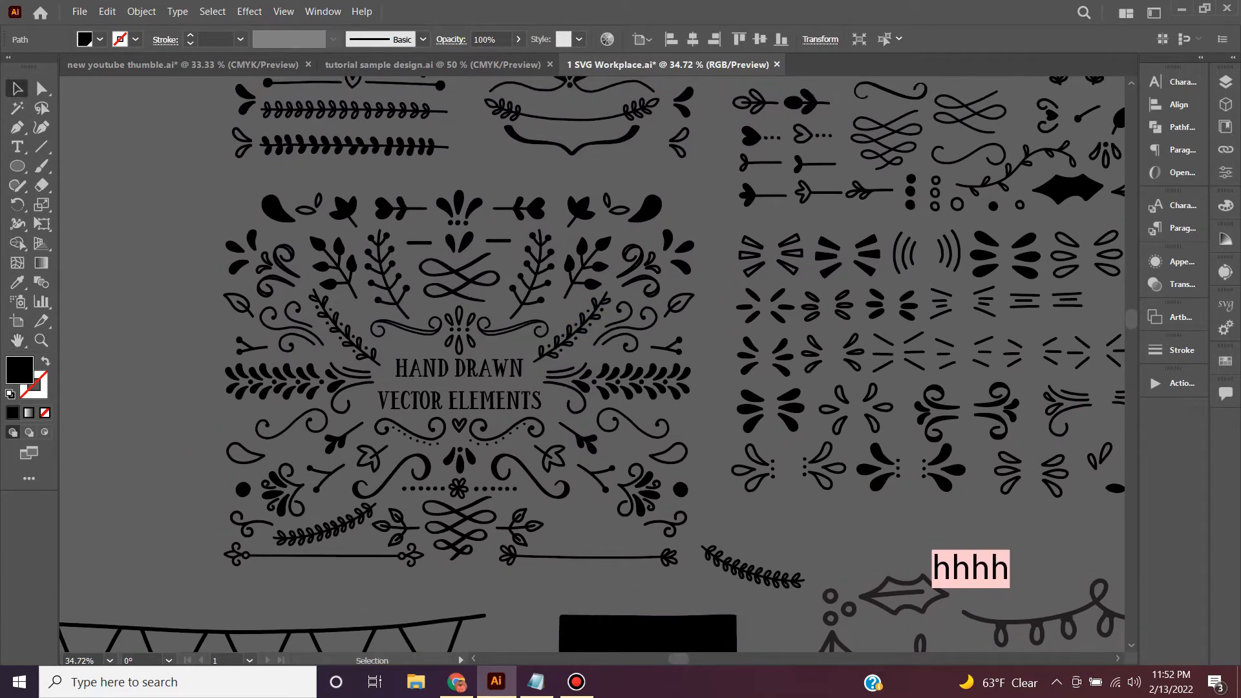
{"action": "left_click", "coordinate": [540, 279]}
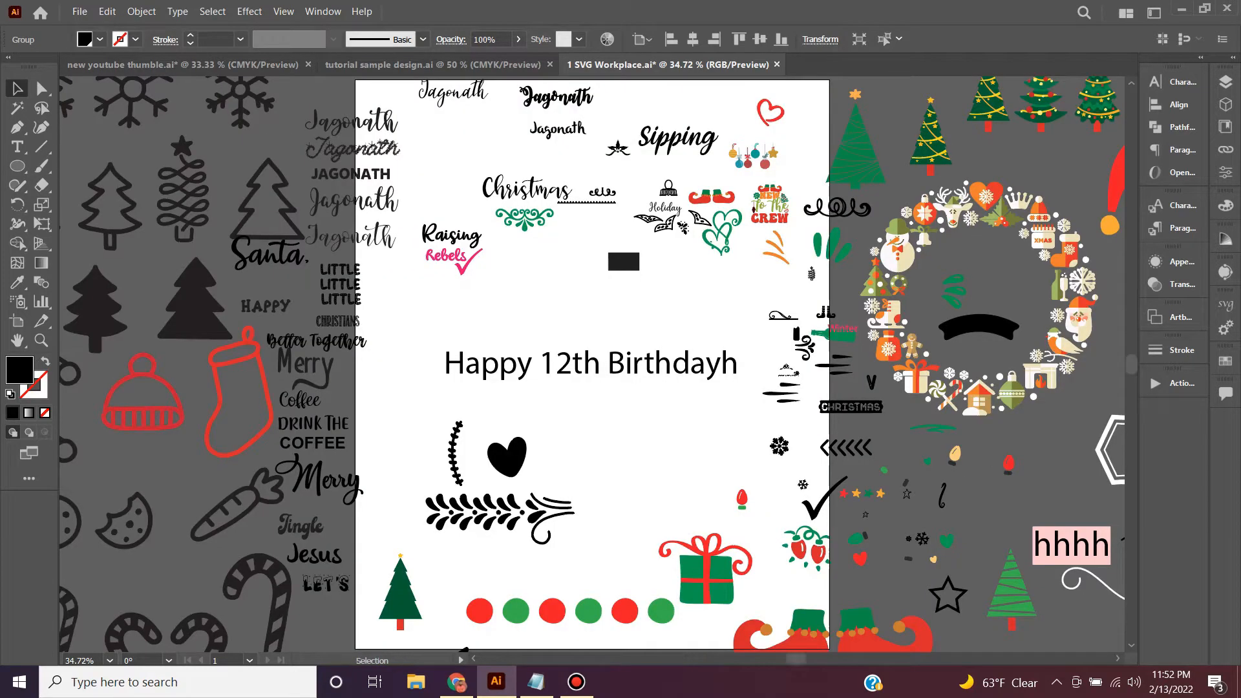
{"action": "key", "text": "ctrl+v"}
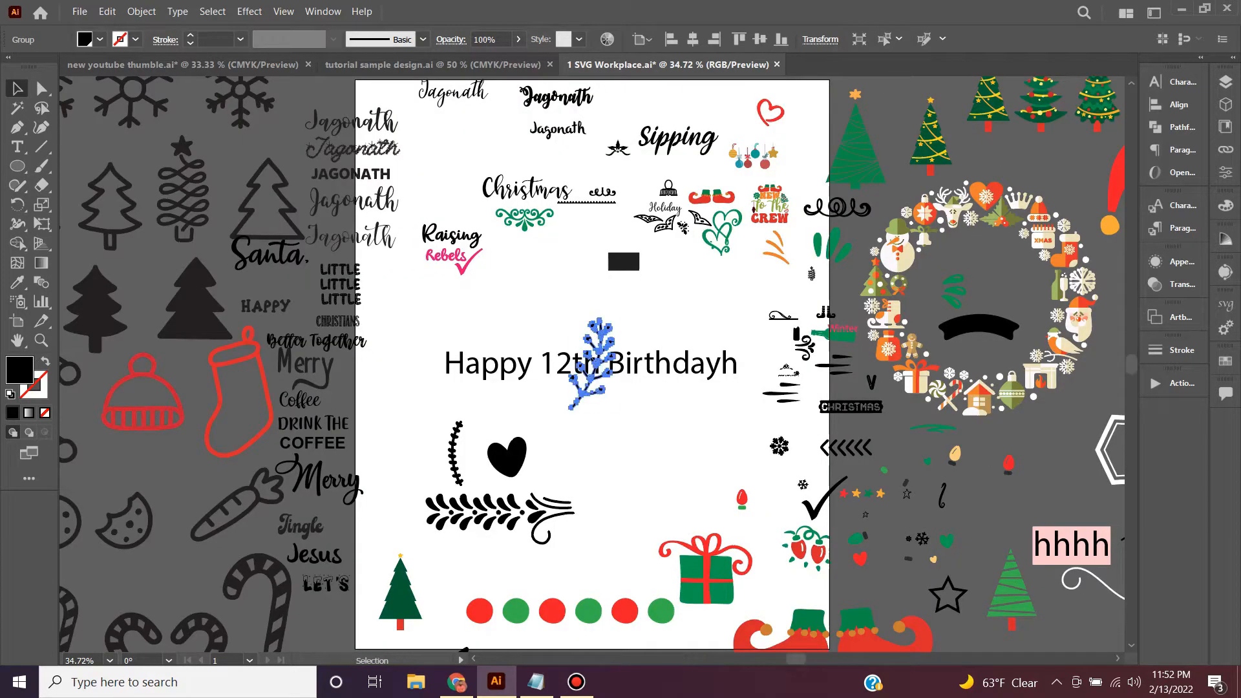
{"action": "left_click_drag", "start_coordinate": [607, 372], "coordinate": [623, 330]}
Step: Remove "12th" from the birthday phrase
{"action": "double_click", "coordinate": [532, 322]}
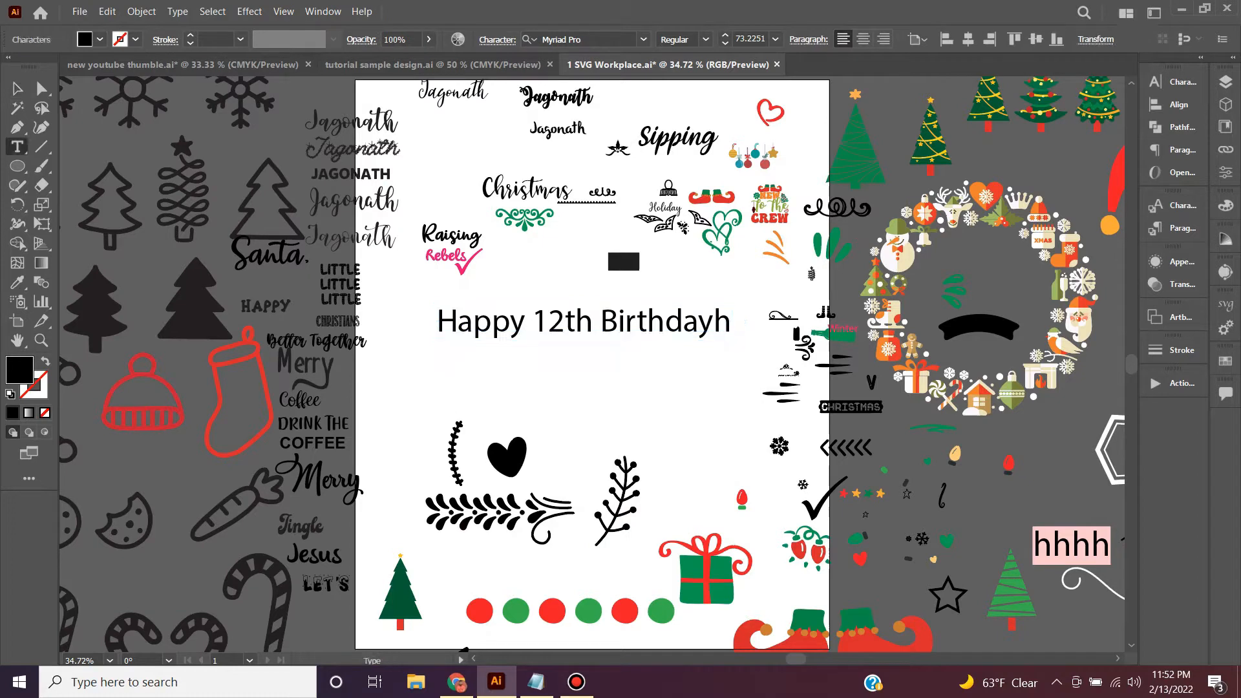
{"action": "left_click_drag", "start_coordinate": [532, 321], "coordinate": [593, 321]}
{"action": "key", "text": "BackSpace"}
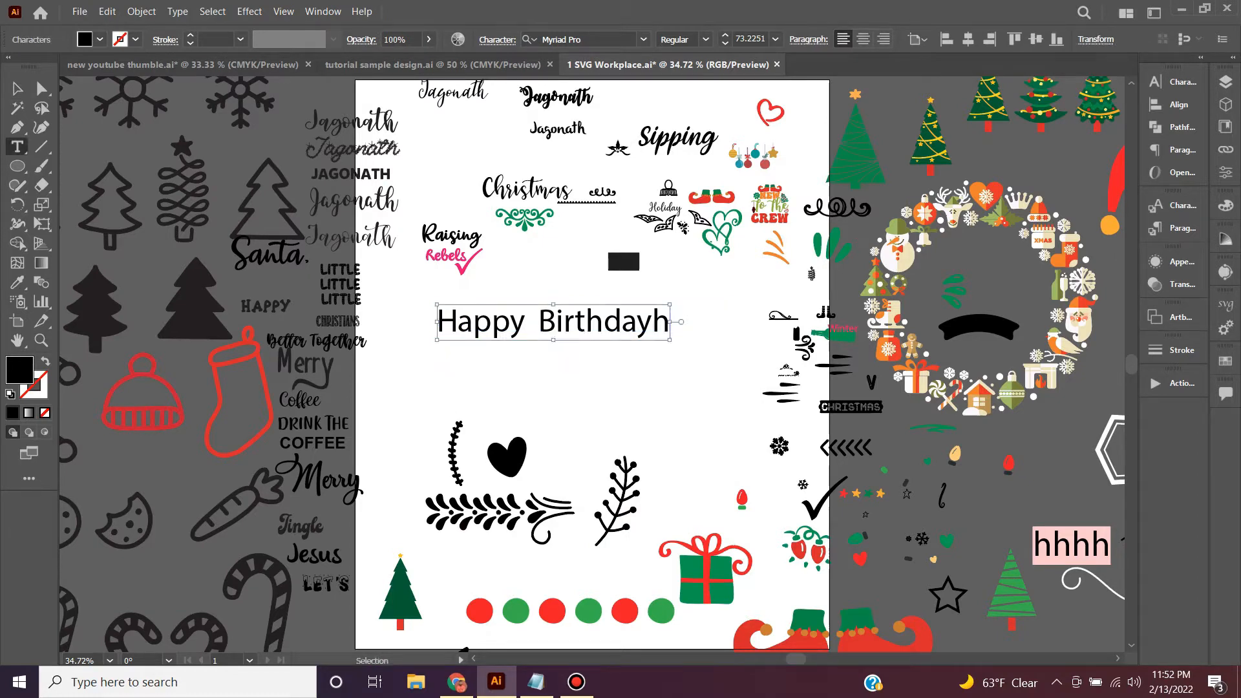
Step: Paste "12th" as a separate text object under the birthday phrase and delete the stray "h" after "Birthday"
{"action": "left_click", "coordinate": [17, 89]}
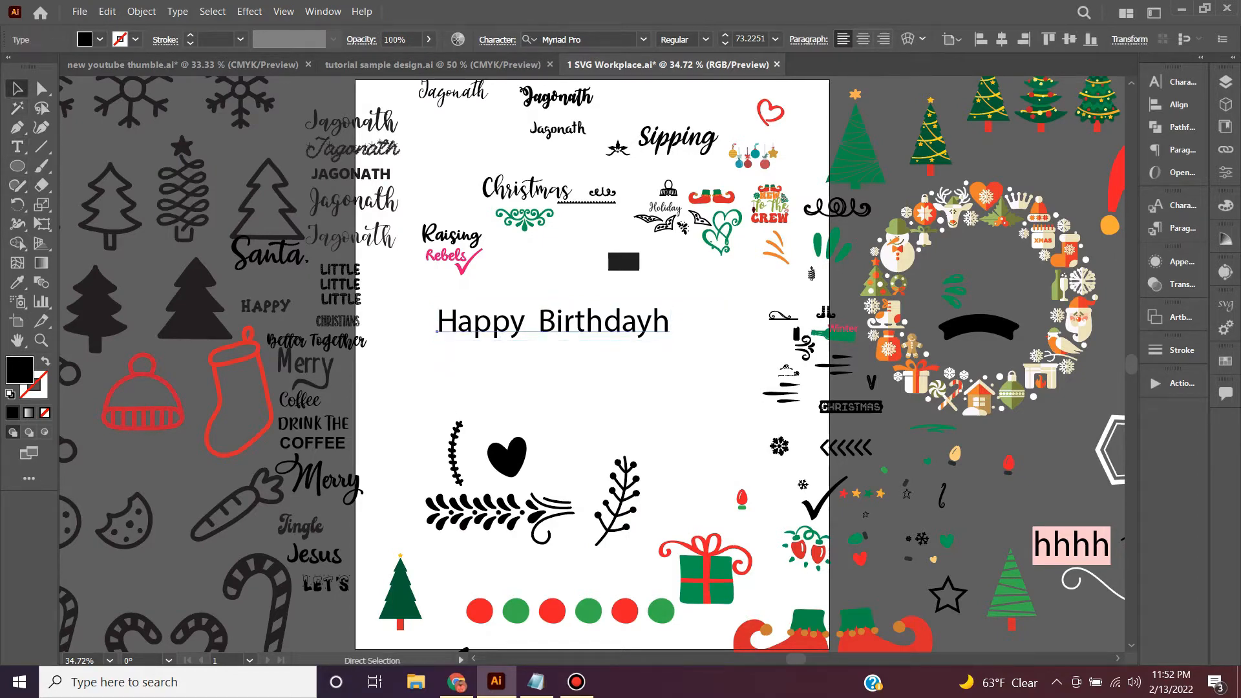
{"action": "key", "text": "ctrl+v"}
{"action": "left_click_drag", "start_coordinate": [611, 355], "coordinate": [507, 360]}
{"action": "key", "text": "t"}
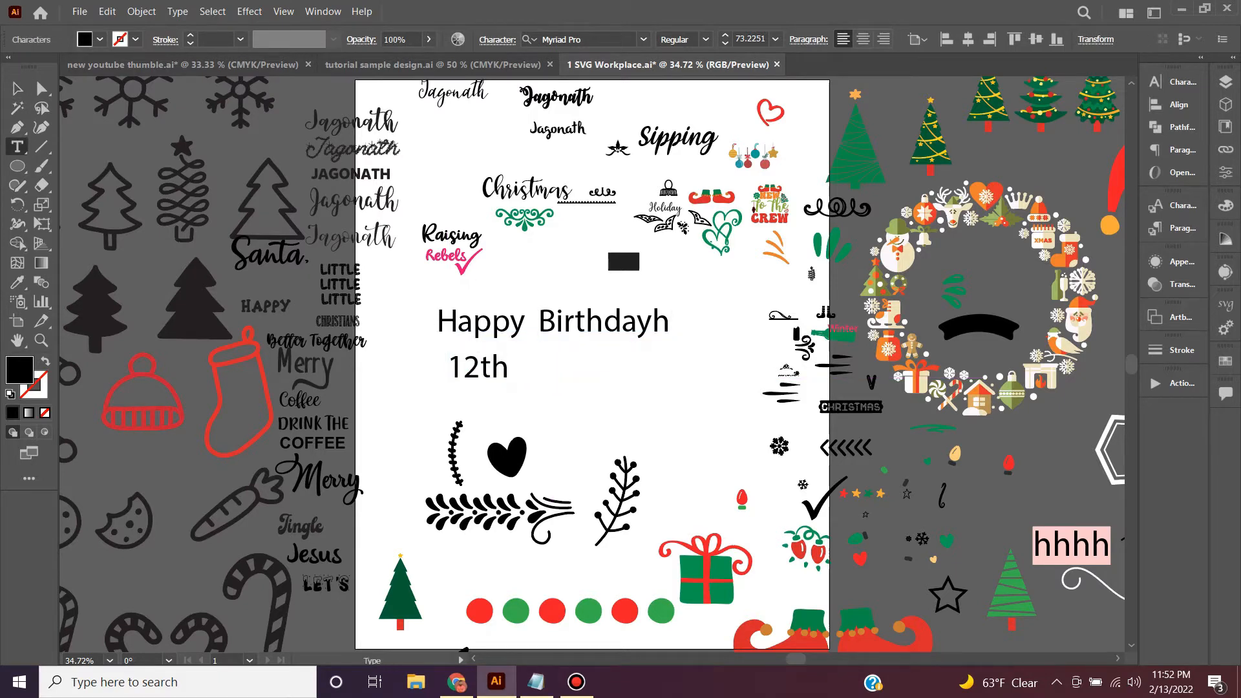
{"action": "key", "text": "BackSpace"}
{"action": "key", "text": "Escape"}
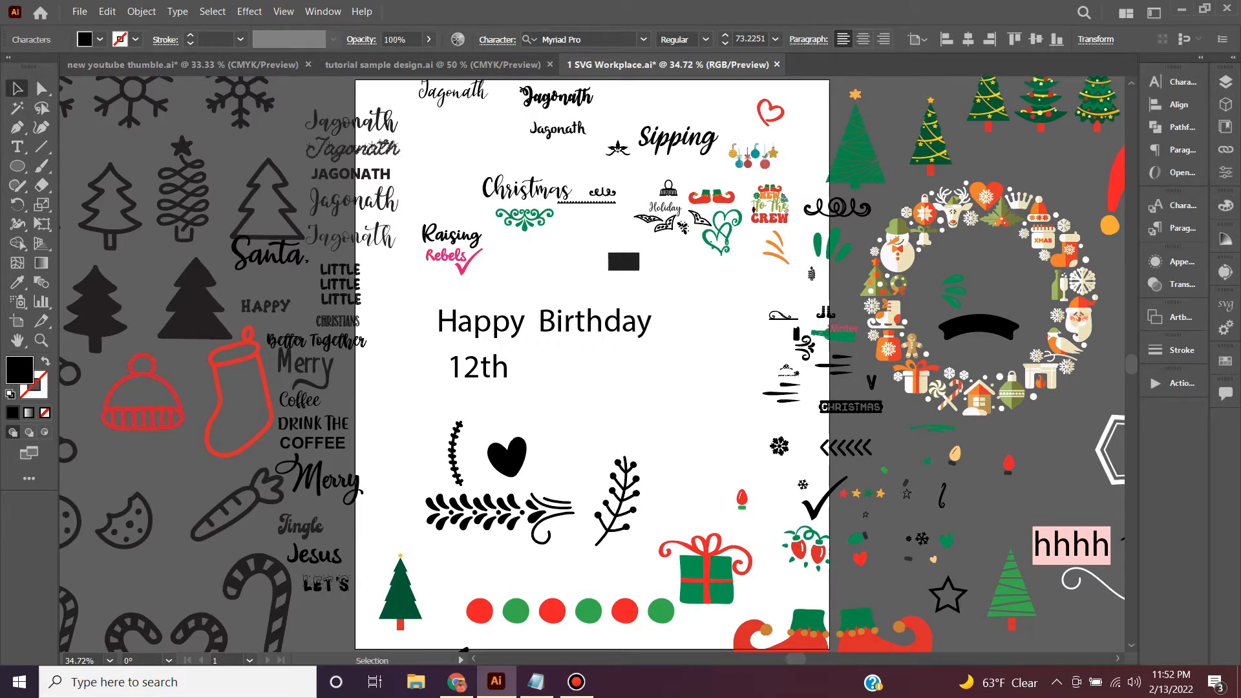
Step: Cut "Birthday" out of the phrase and place it as its own text object above the gift box
{"action": "key", "text": "t"}
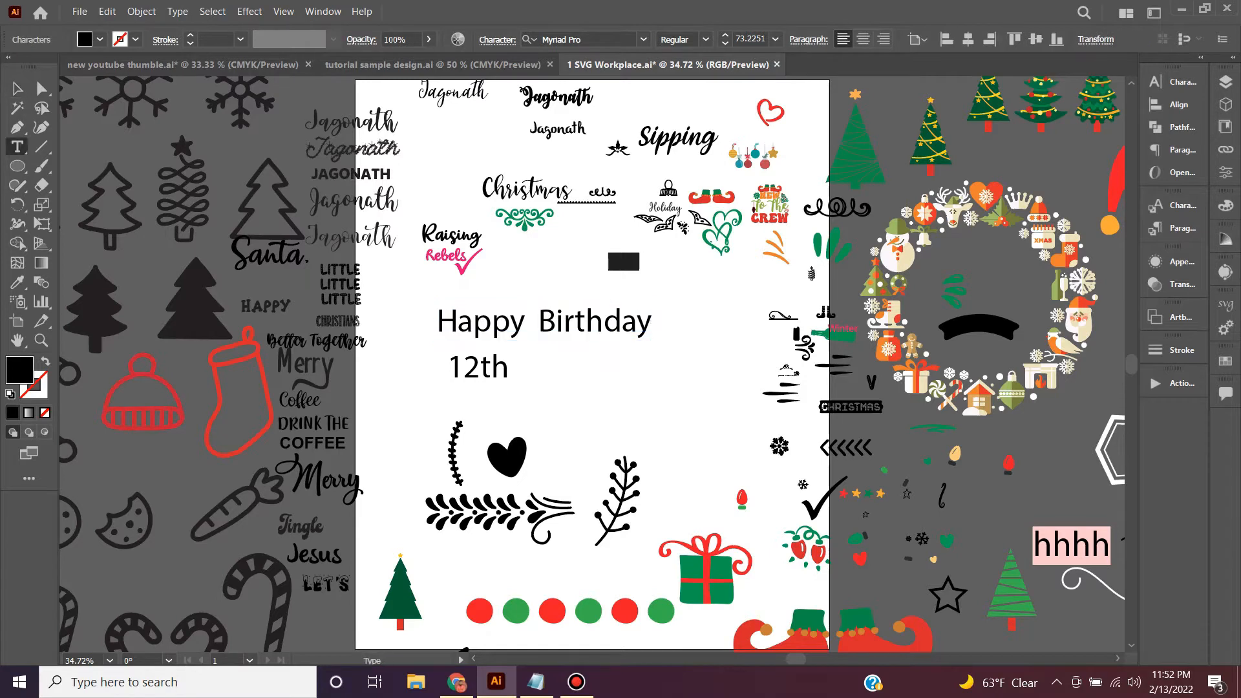
{"action": "left_click_drag", "start_coordinate": [539, 321], "coordinate": [653, 321]}
{"action": "key", "text": "ctrl+x"}
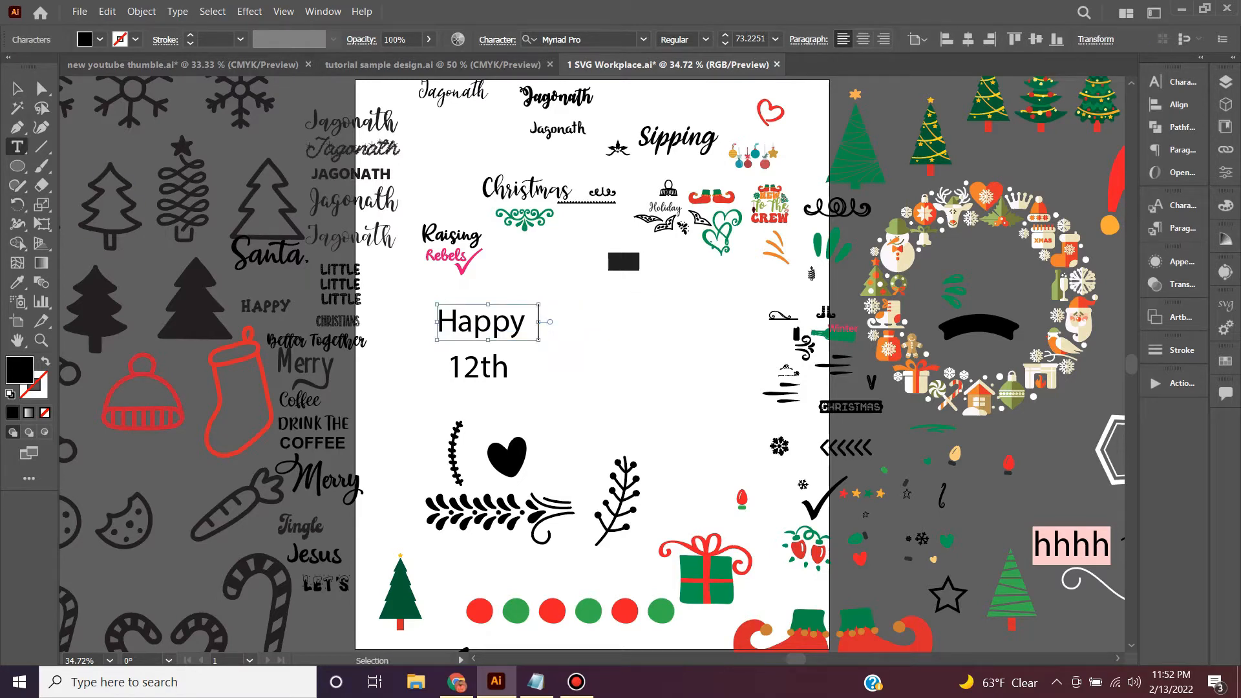
{"action": "left_click", "coordinate": [18, 88]}
{"action": "key", "text": "ctrl+v"}
{"action": "left_click_drag", "start_coordinate": [583, 362], "coordinate": [703, 421]}
Step: Match "Happy" to the Ramson Regular lettering of the "Santa" sample and position it under "Raising Rebels"
{"action": "left_click_drag", "start_coordinate": [518, 312], "coordinate": [611, 313]}
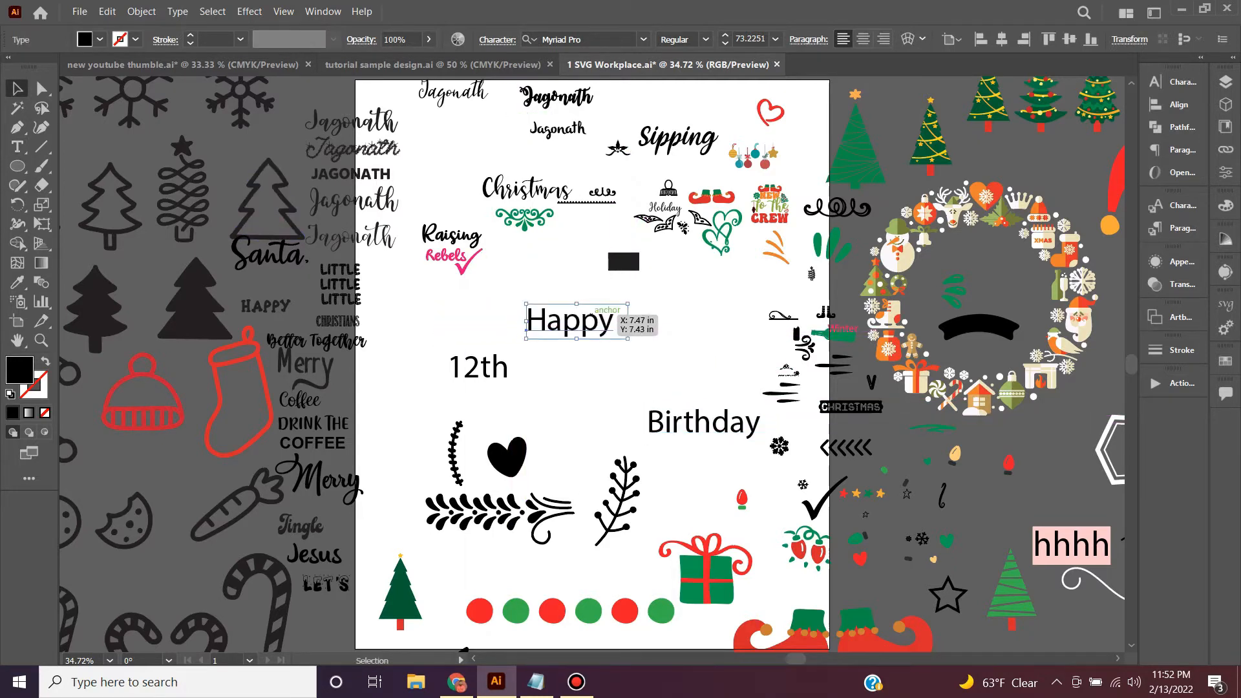
{"action": "key", "text": "i"}
{"action": "left_click", "coordinate": [321, 560]}
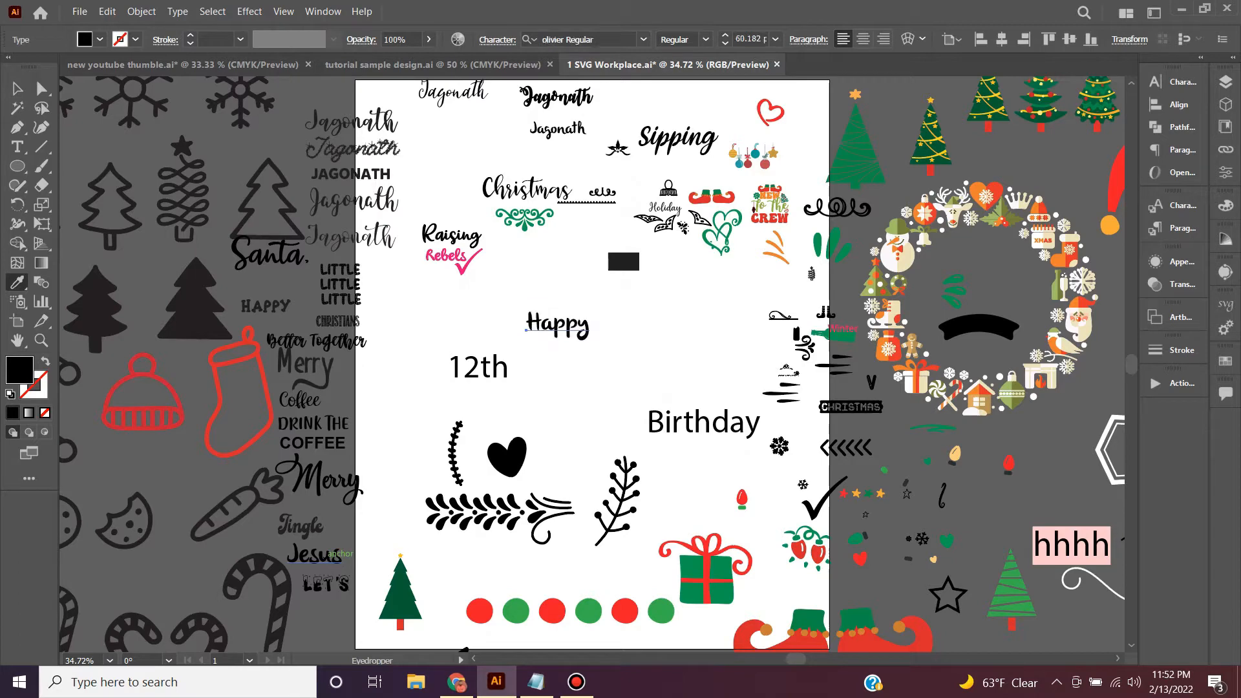
{"action": "left_click", "coordinate": [279, 248]}
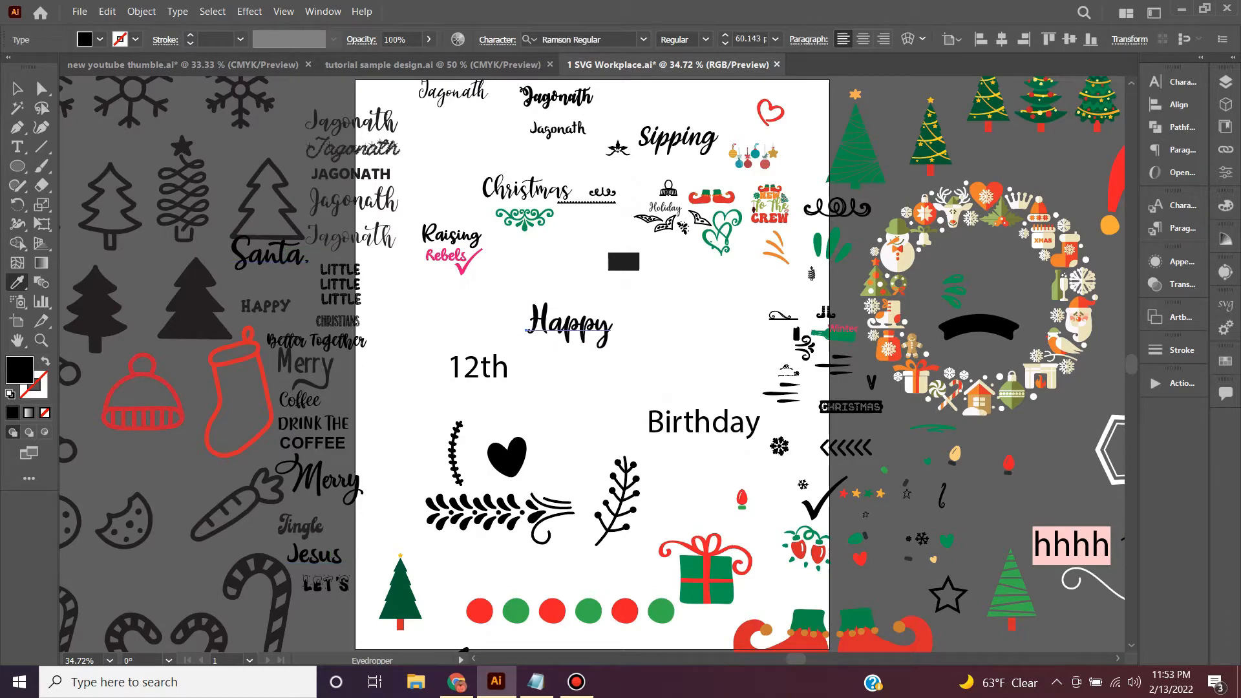
{"action": "left_click", "coordinate": [643, 39]}
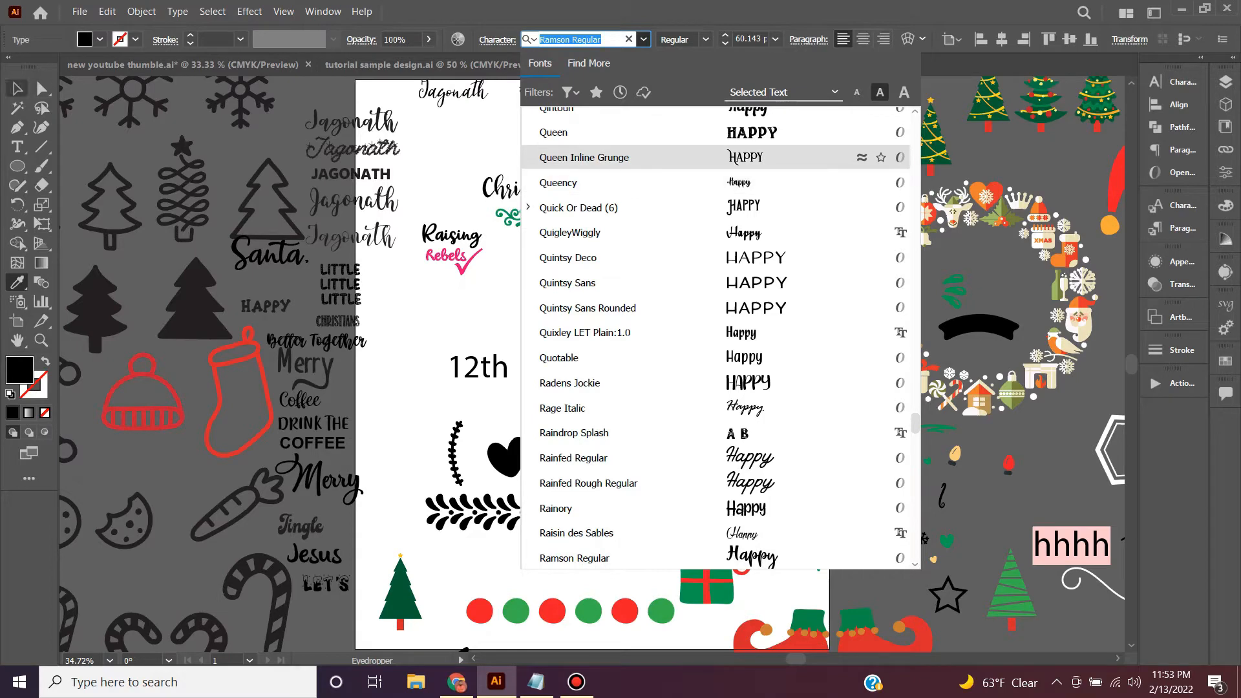
{"action": "left_click", "coordinate": [17, 89]}
{"action": "left_click_drag", "start_coordinate": [579, 319], "coordinate": [490, 301]}
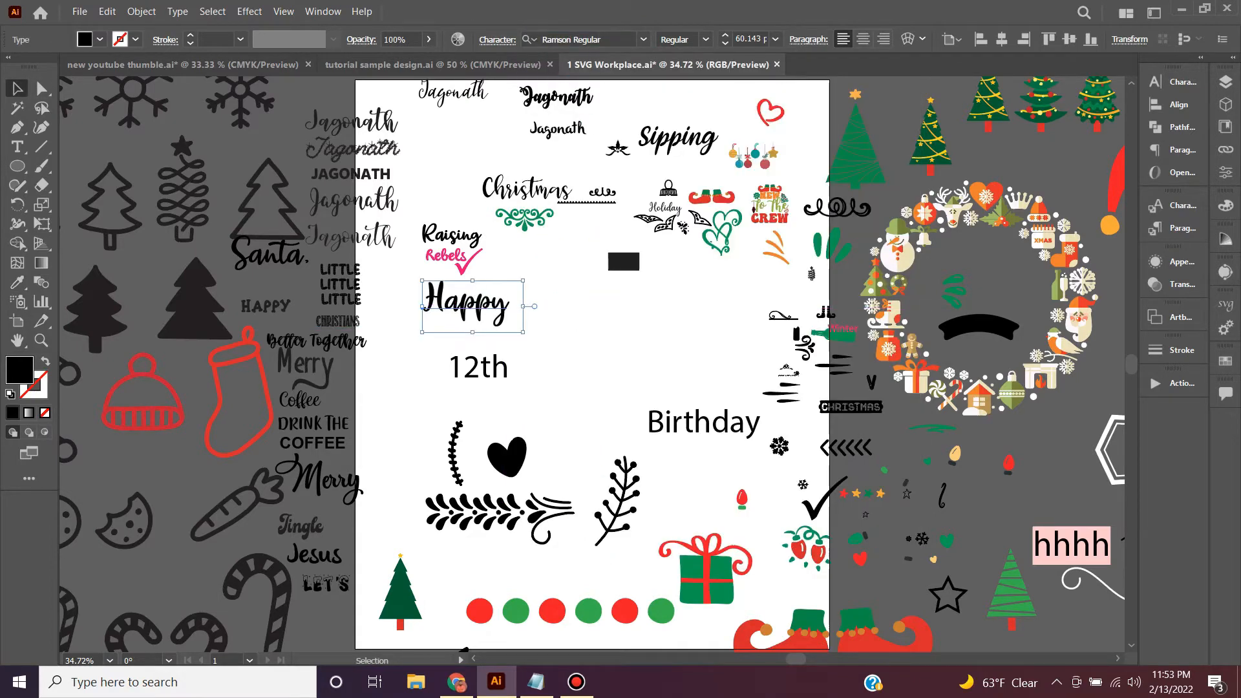
Step: Change the font of "Happy" to Retrow Mentho and move the word toward the middle of the artboard
{"action": "left_click", "coordinate": [643, 39]}
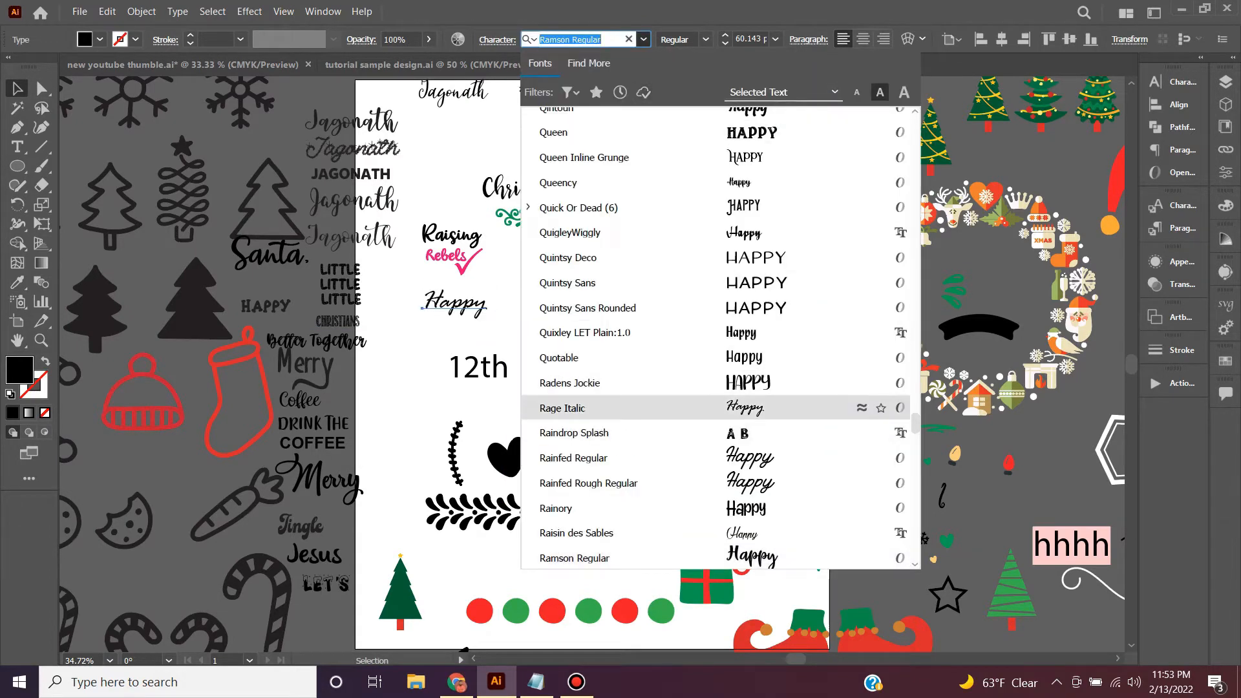
{"action": "scroll", "coordinate": [646, 383], "scroll_direction": "down", "scroll_amount": 4}
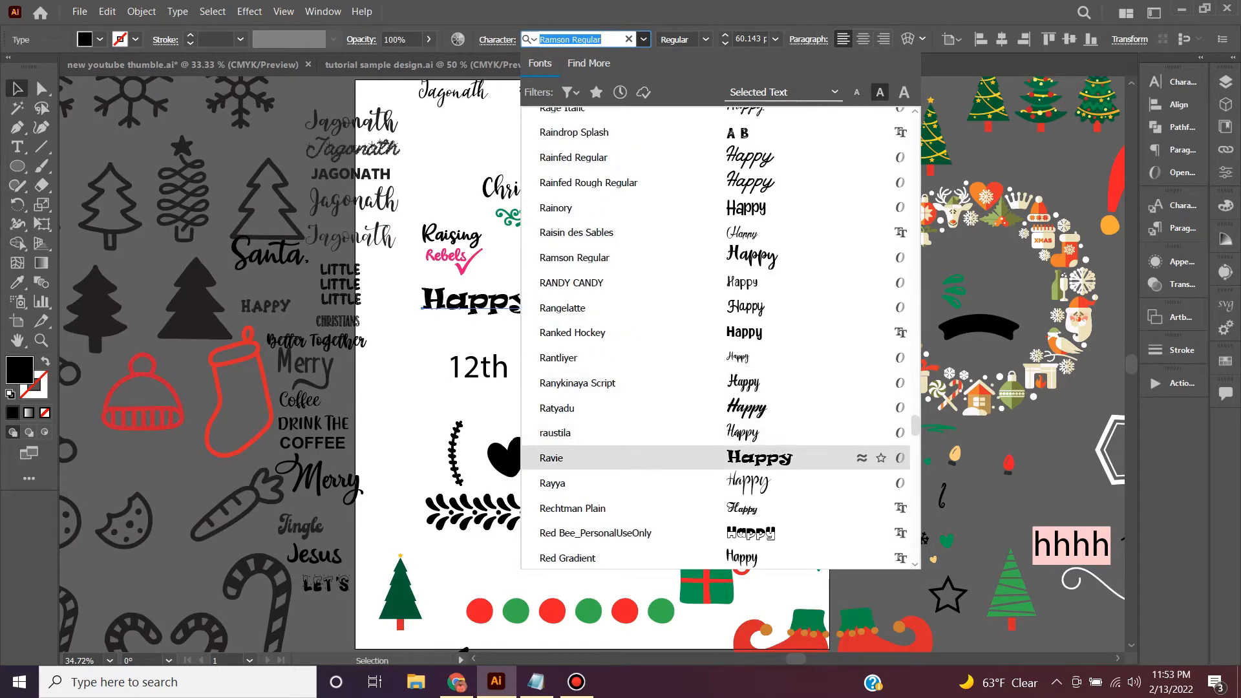
{"action": "scroll", "coordinate": [647, 388], "scroll_direction": "down", "scroll_amount": 3}
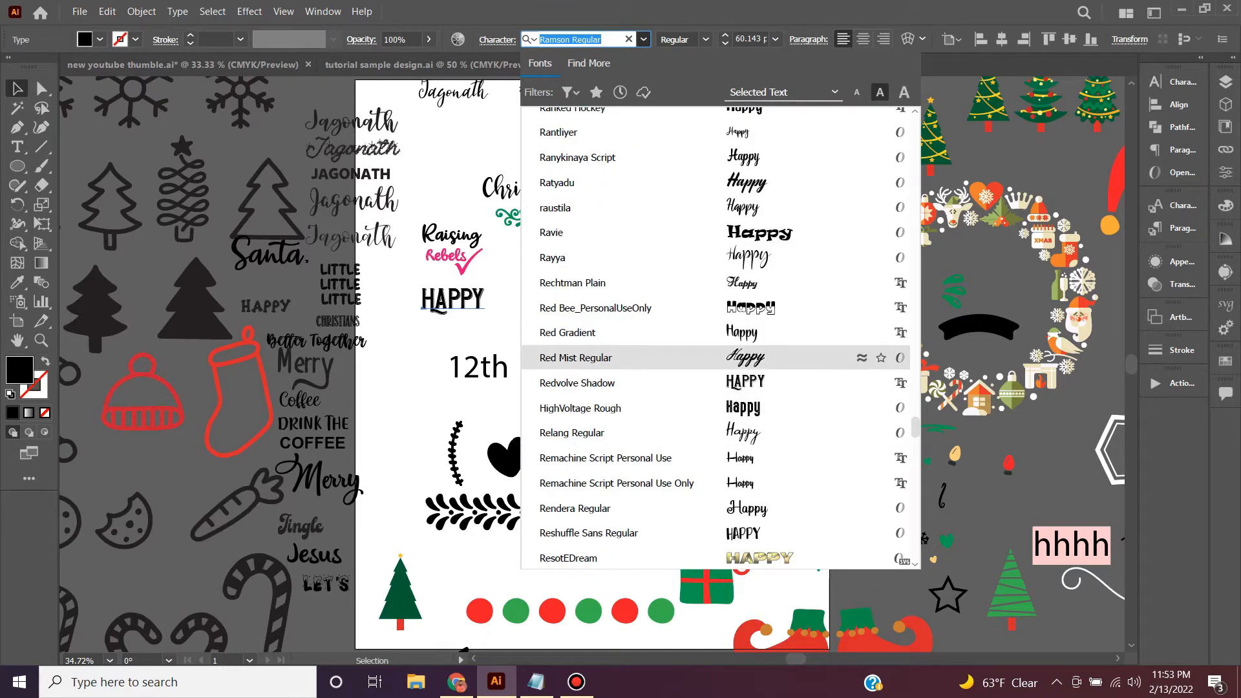
{"action": "scroll", "coordinate": [647, 362], "scroll_direction": "down", "scroll_amount": 2}
{"action": "scroll", "coordinate": [646, 357], "scroll_direction": "down", "scroll_amount": 4}
{"action": "left_click", "coordinate": [647, 256]}
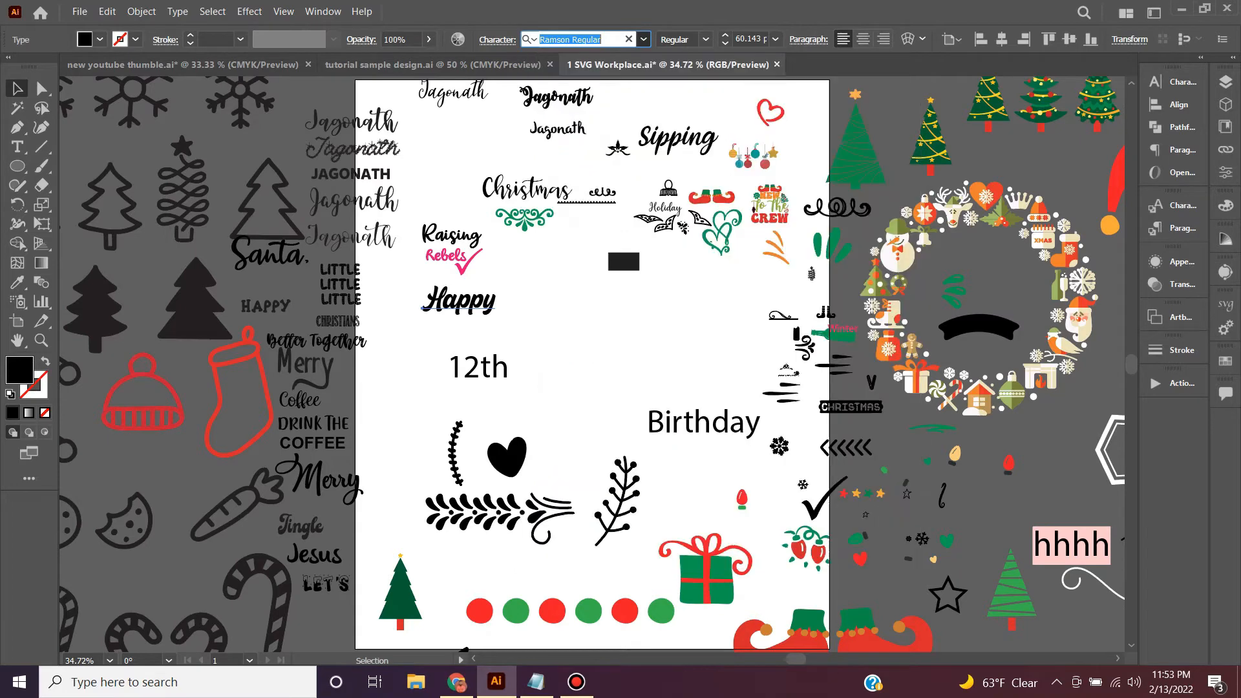
{"action": "left_click_drag", "start_coordinate": [484, 297], "coordinate": [618, 315]}
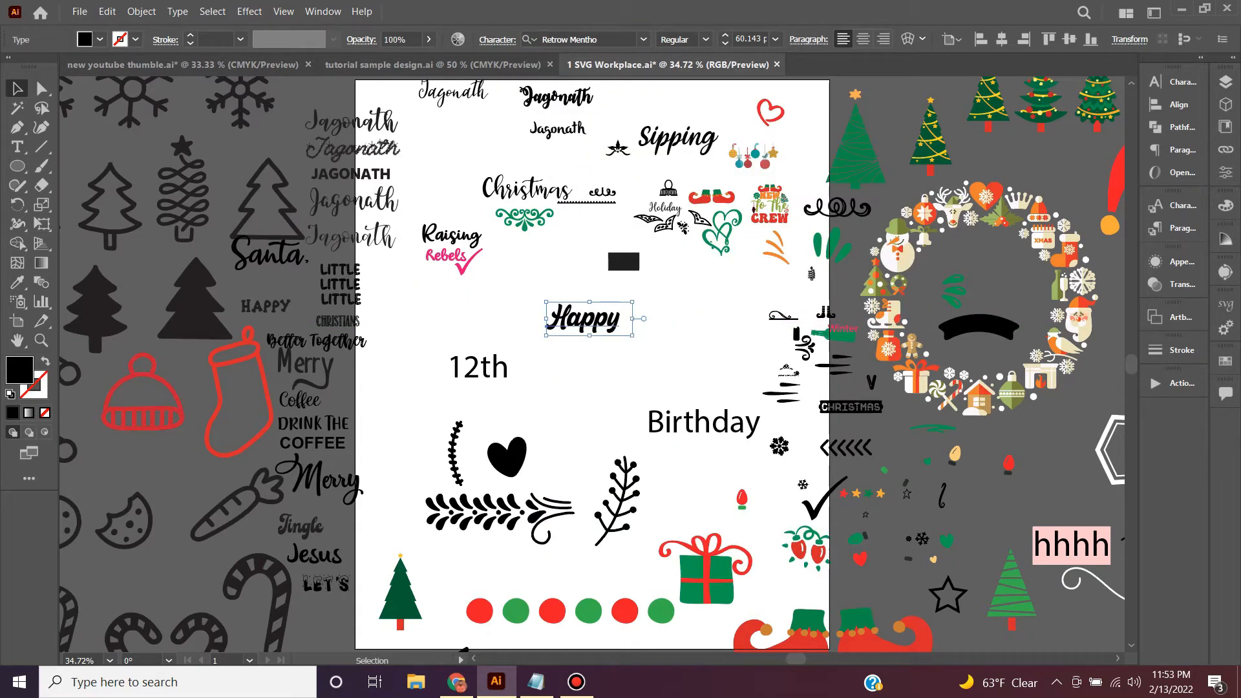
Step: Clear "Birthday", "12th" and the heart out of the way and set the enlarged curved branch beside "Happy"
{"action": "left_click_drag", "start_coordinate": [738, 420], "coordinate": [748, 472]}
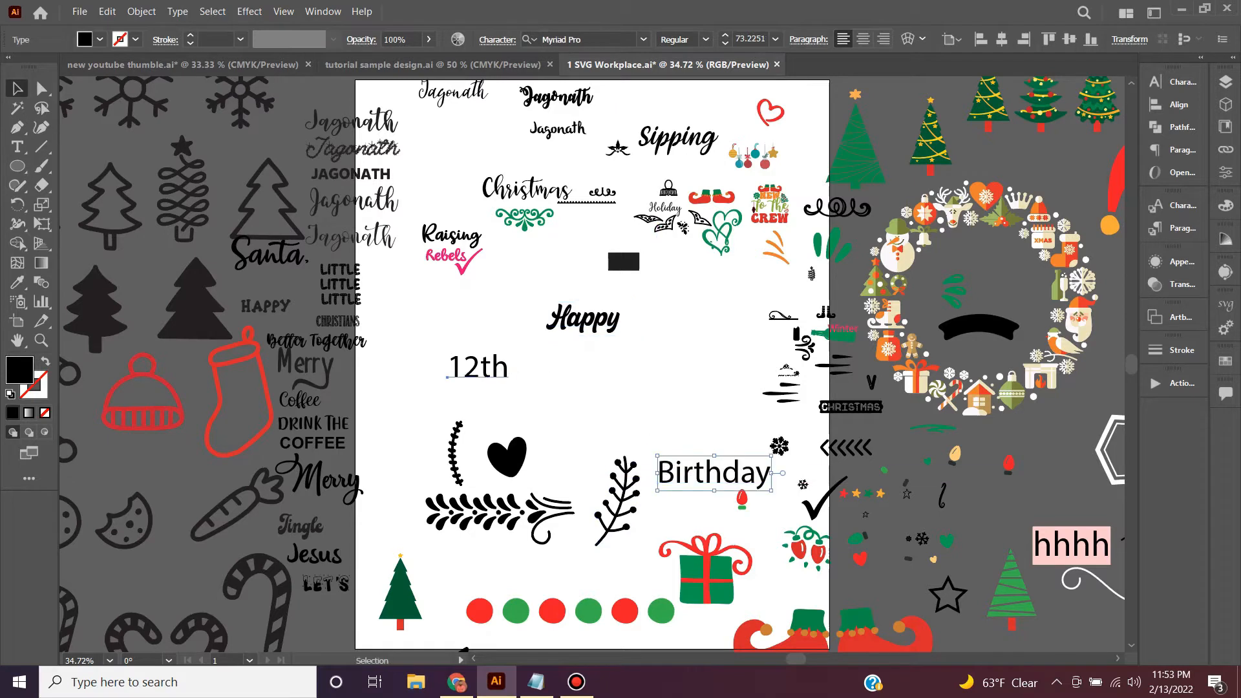
{"action": "left_click_drag", "start_coordinate": [479, 369], "coordinate": [418, 339]}
{"action": "left_click_drag", "start_coordinate": [507, 455], "coordinate": [523, 414]}
{"action": "left_click", "coordinate": [561, 393]}
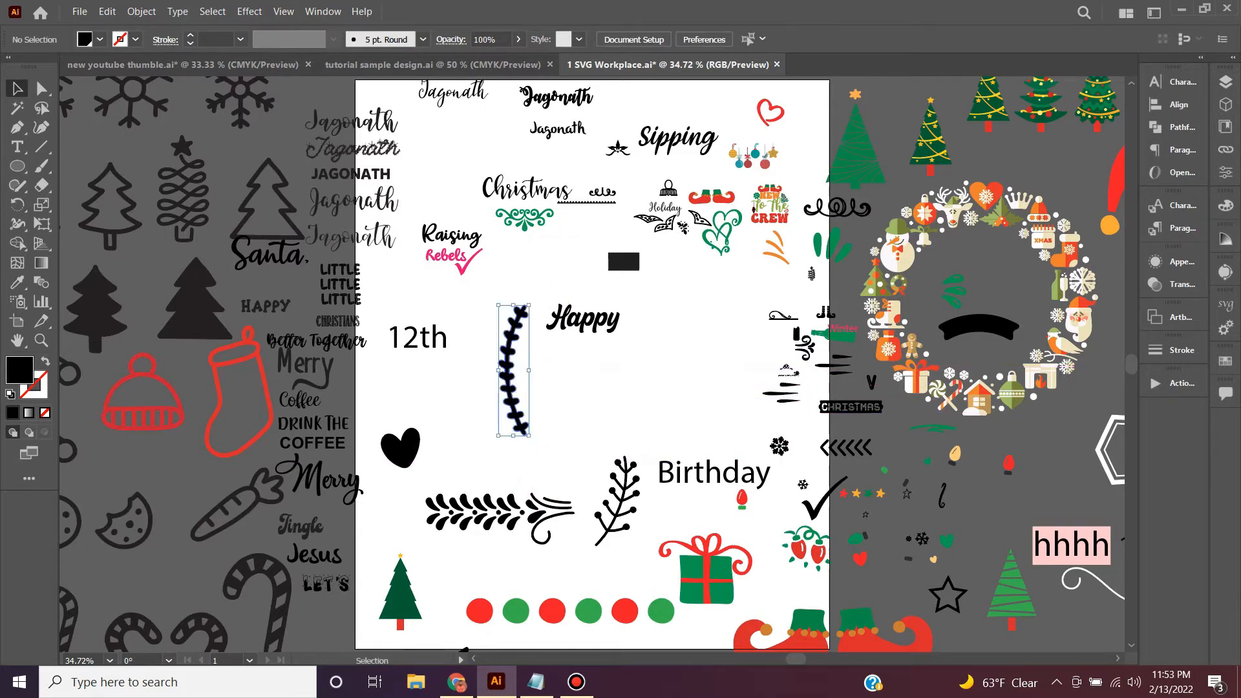
{"action": "left_click_drag", "start_coordinate": [533, 301], "coordinate": [577, 314]}
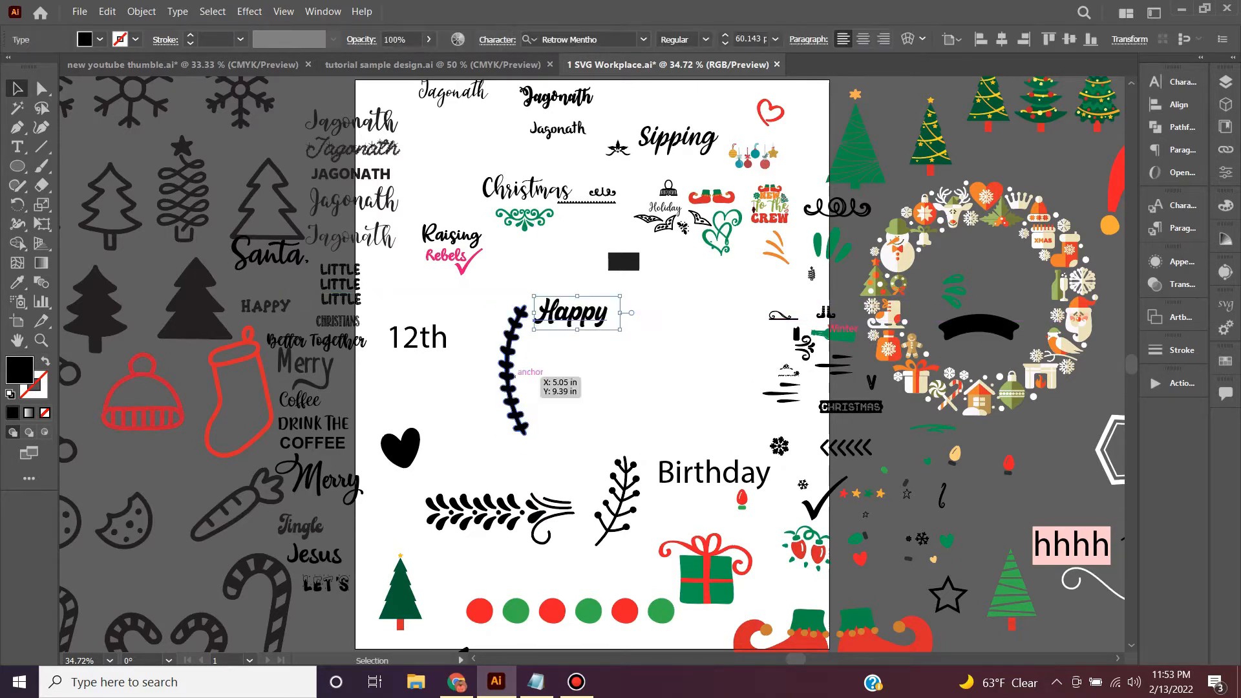
Step: Make a vertically reflected copy of the curved branch and place it on the opposite side of "Happy"
{"action": "left_click", "coordinate": [516, 373]}
{"action": "right_click", "coordinate": [514, 377]}
{"action": "mouse_move", "coordinate": [563, 549]}
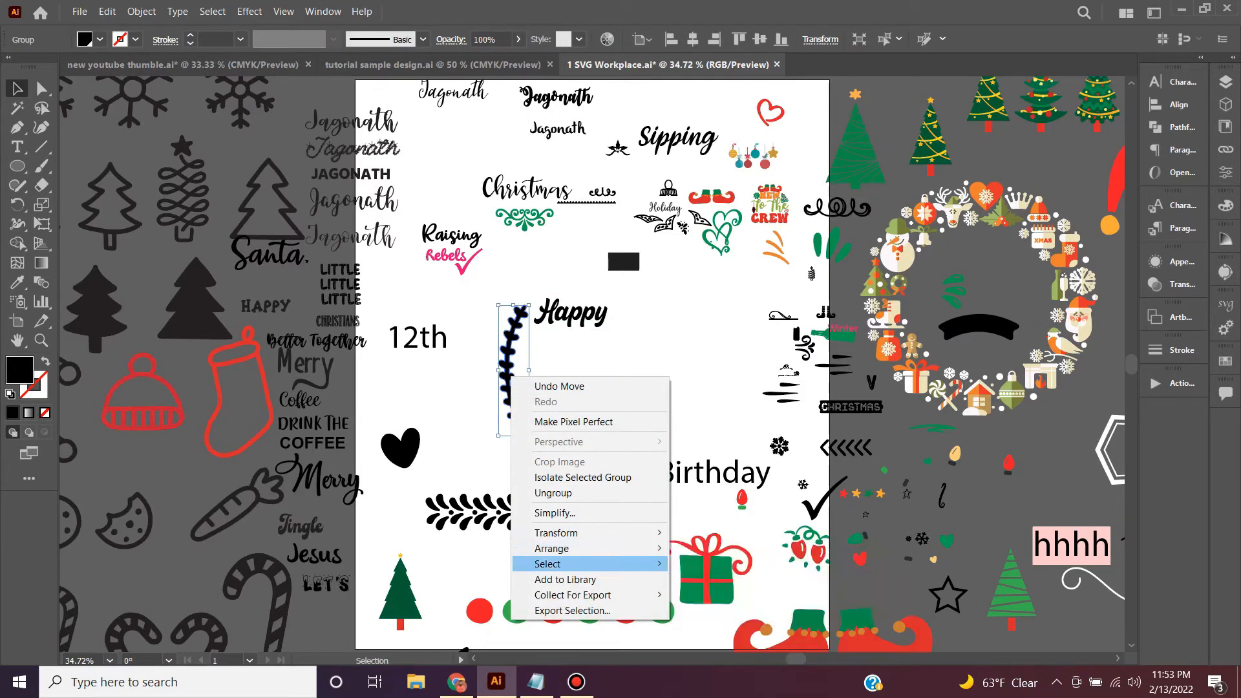
{"action": "left_click", "coordinate": [705, 584]}
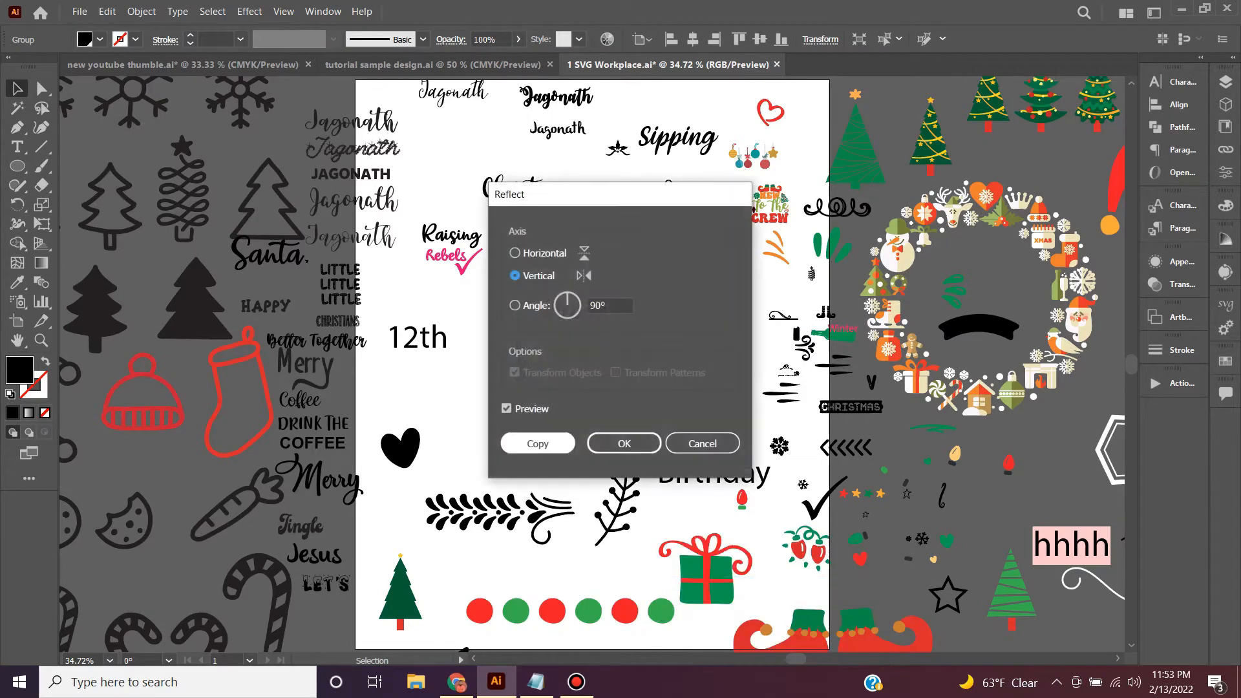
{"action": "left_click", "coordinate": [537, 445]}
{"action": "left_click_drag", "start_coordinate": [515, 367], "coordinate": [631, 367]}
{"action": "key", "text": "ctrl+shift+a"}
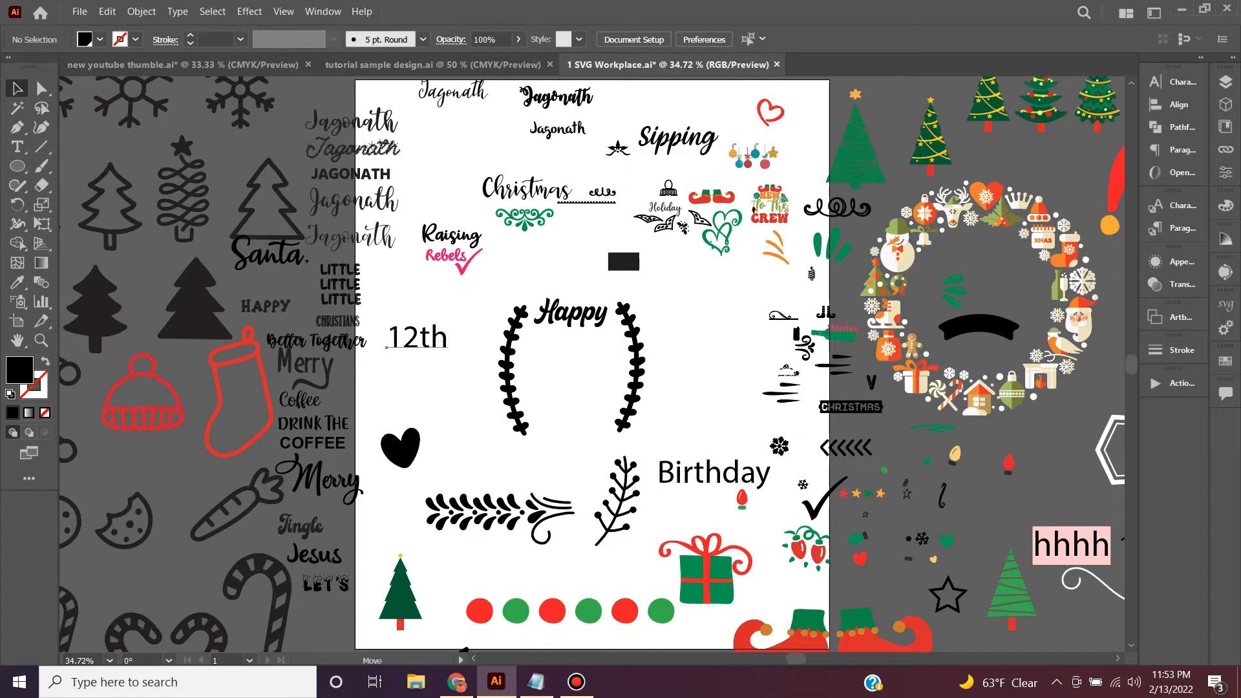
Step: Place "12th" under "Happy", match it to the FLOTTA sample lettering and enlarge it to about the width of "Happy"
{"action": "left_click_drag", "start_coordinate": [420, 337], "coordinate": [577, 354]}
{"action": "key", "text": "i"}
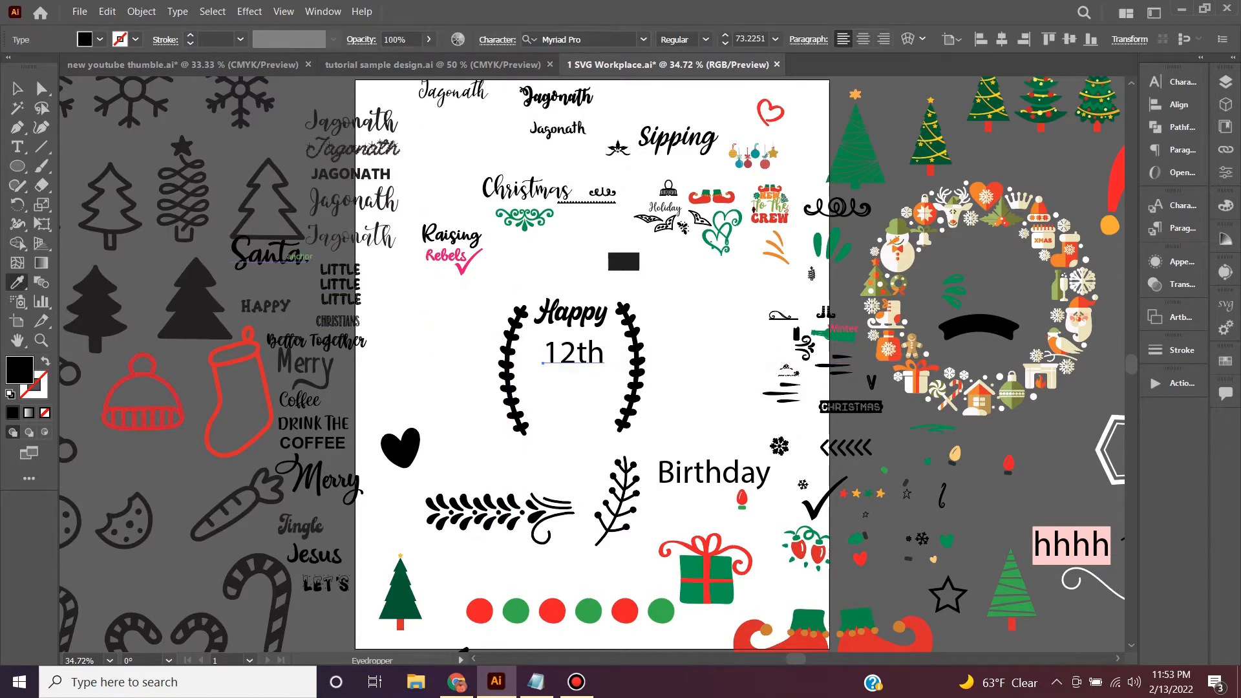
{"action": "left_click", "coordinate": [282, 251]}
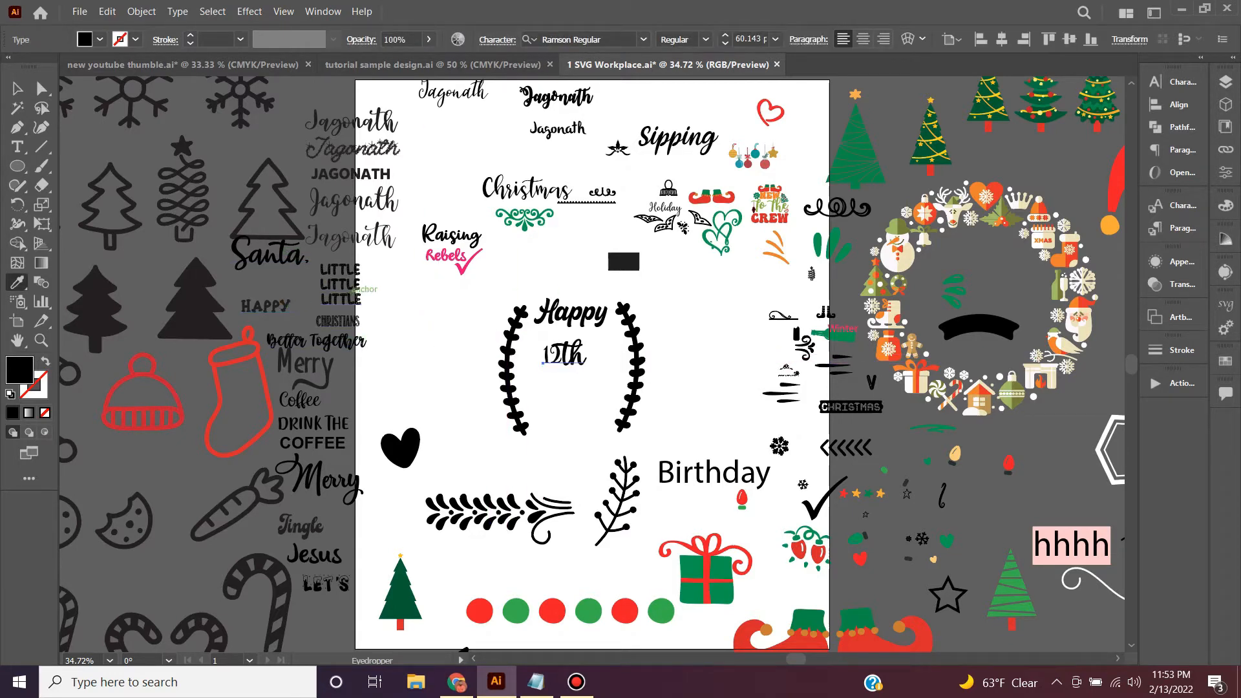
{"action": "left_click", "coordinate": [336, 424]}
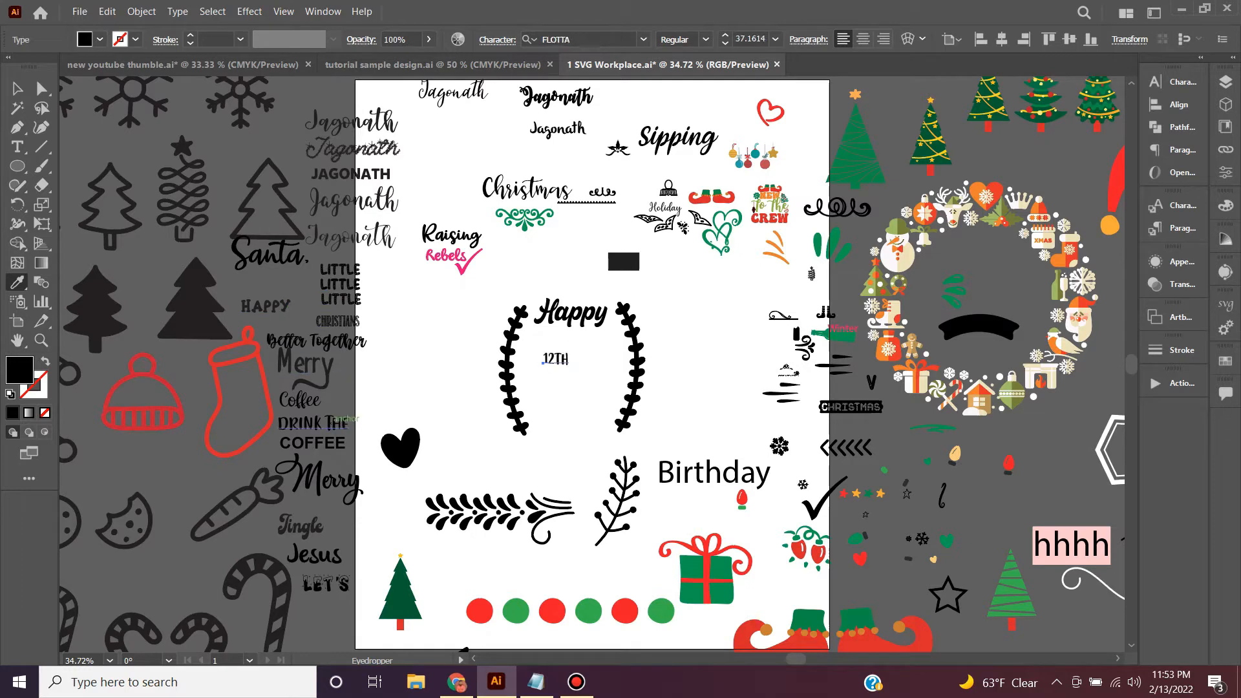
{"action": "key", "text": "v"}
{"action": "left_click_drag", "start_coordinate": [569, 367], "coordinate": [602, 382]}
Step: Spread the two curved branches outward, and place the berry branch, shrunk and tilted, beside the "H" of "12TH"
{"action": "left_click_drag", "start_coordinate": [582, 358], "coordinate": [731, 352]}
{"action": "left_click_drag", "start_coordinate": [511, 375], "coordinate": [443, 352]}
{"action": "left_click", "coordinate": [617, 497]}
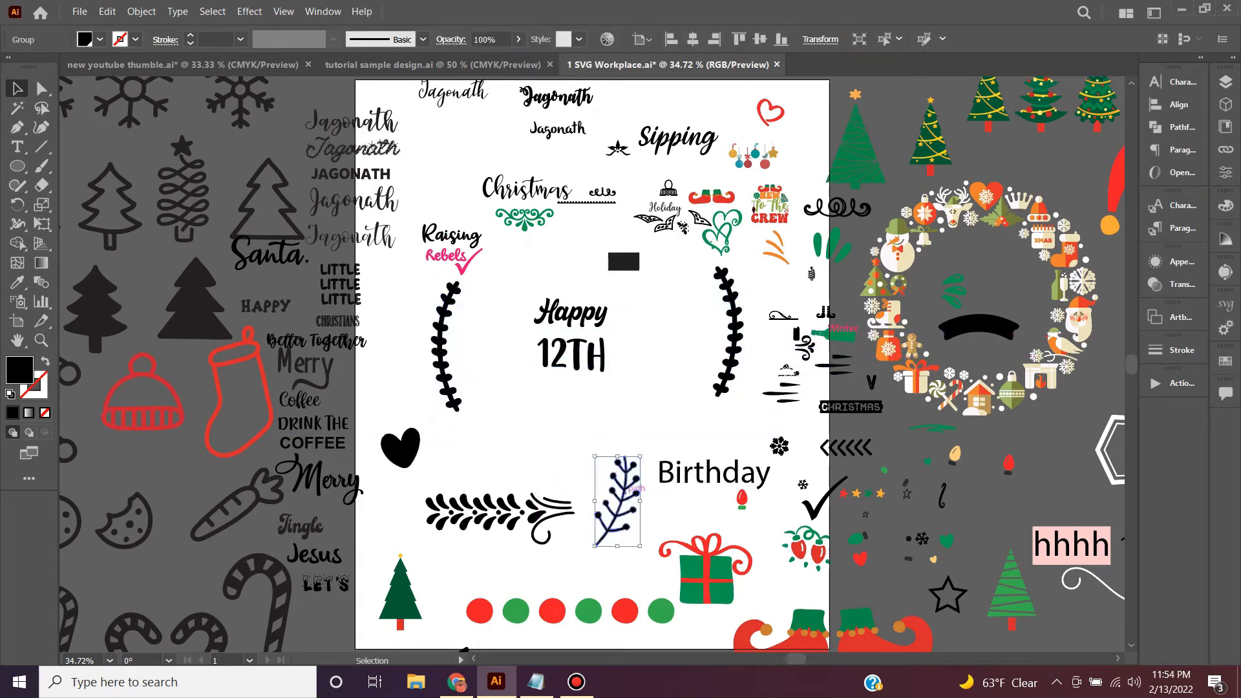
{"action": "left_click_drag", "start_coordinate": [617, 498], "coordinate": [619, 371]}
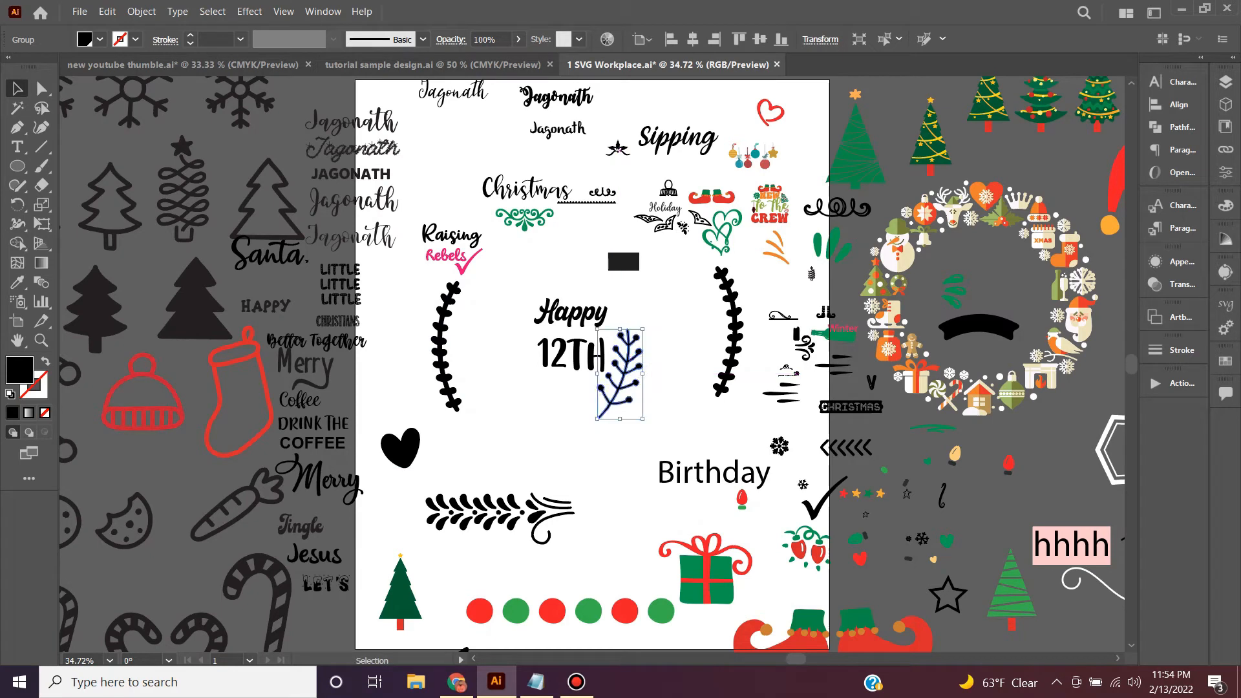
{"action": "left_click_drag", "start_coordinate": [643, 419], "coordinate": [622, 335]}
{"action": "left_click_drag", "start_coordinate": [621, 336], "coordinate": [621, 336]}
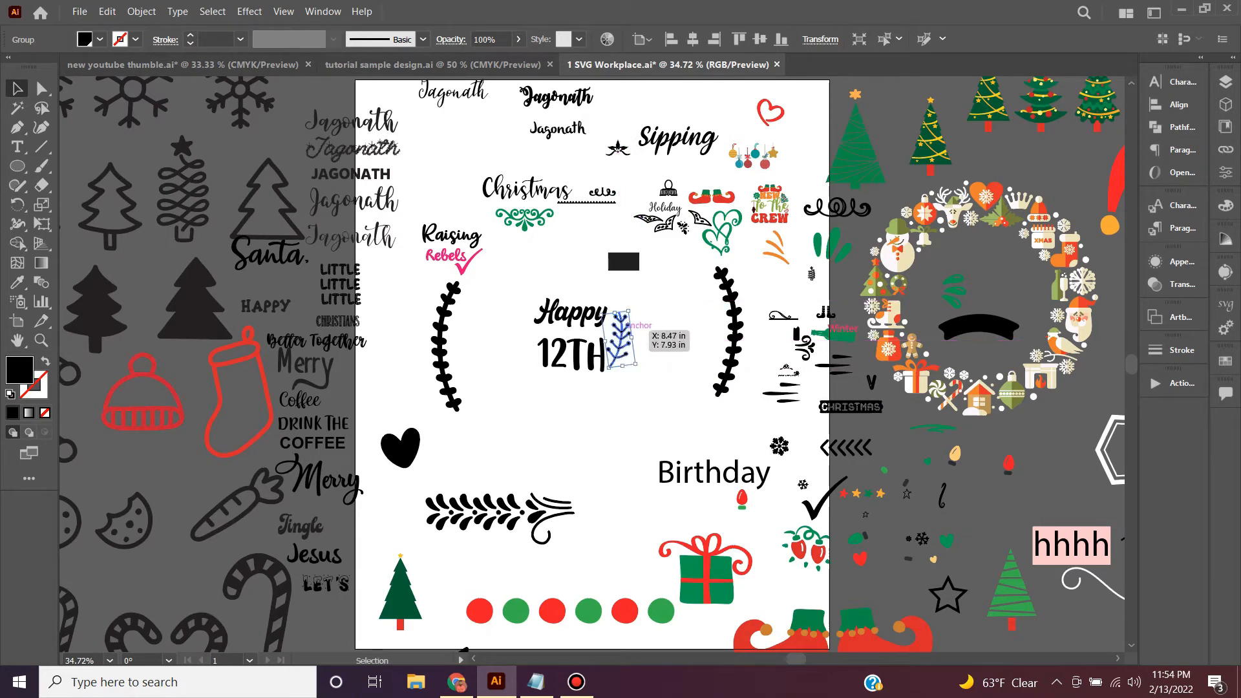
Step: Make a vertically reflected copy of the small berry branch and place it on the other side of "12TH"
{"action": "right_click", "coordinate": [625, 334]}
{"action": "mouse_move", "coordinate": [672, 503]}
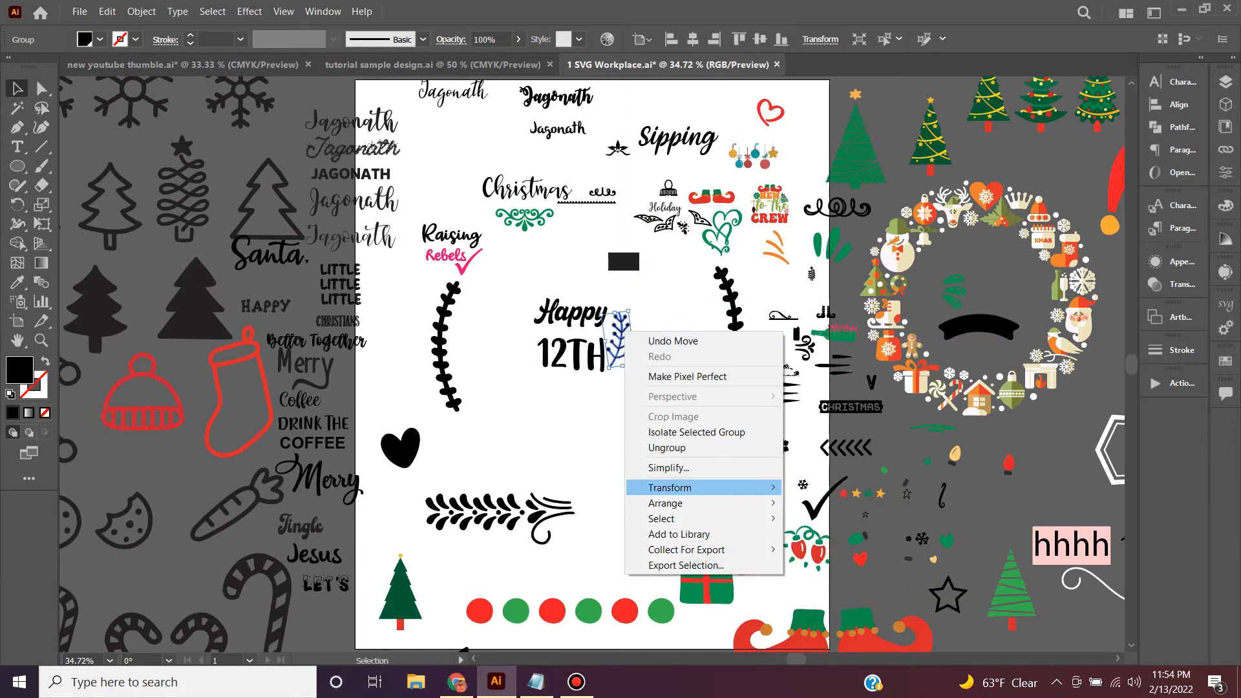
{"action": "left_click", "coordinate": [753, 534]}
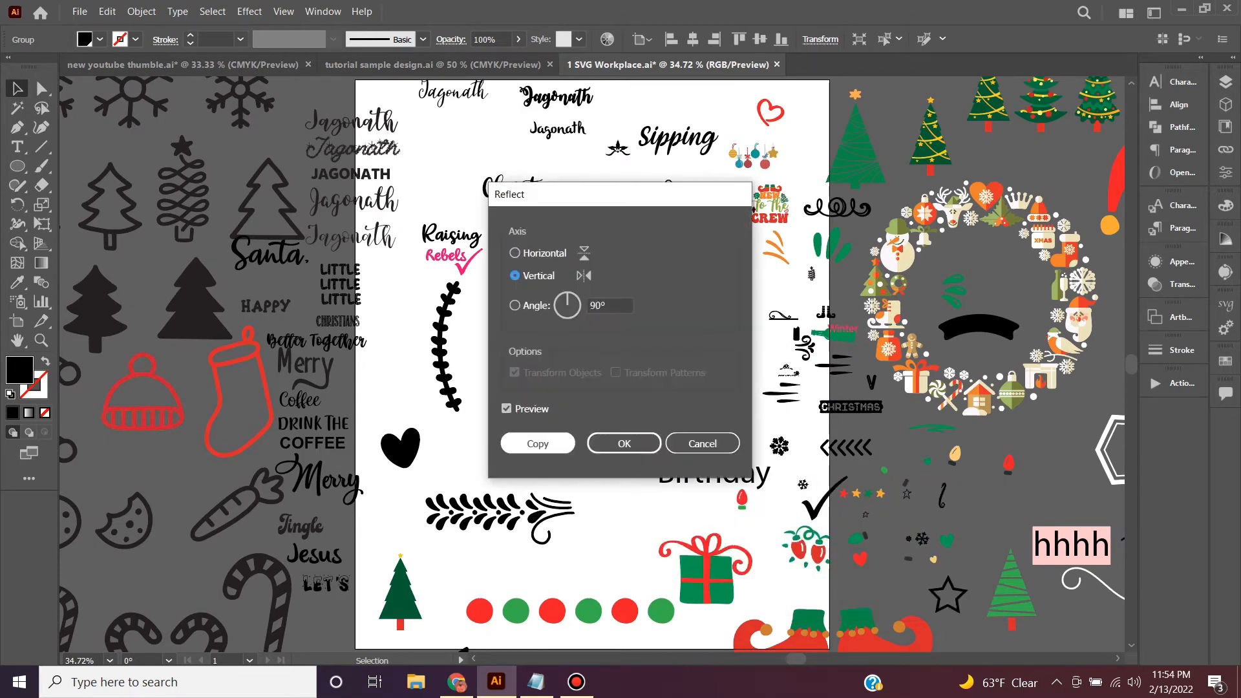
{"action": "left_click", "coordinate": [538, 442]}
{"action": "left_click_drag", "start_coordinate": [607, 339], "coordinate": [526, 340]}
Step: Place "Birthday" under "12TH", match it to the Retrow Mentho lettering of "Happy" and centre it below
{"action": "left_click_drag", "start_coordinate": [659, 482], "coordinate": [604, 385]}
{"action": "key", "text": "i"}
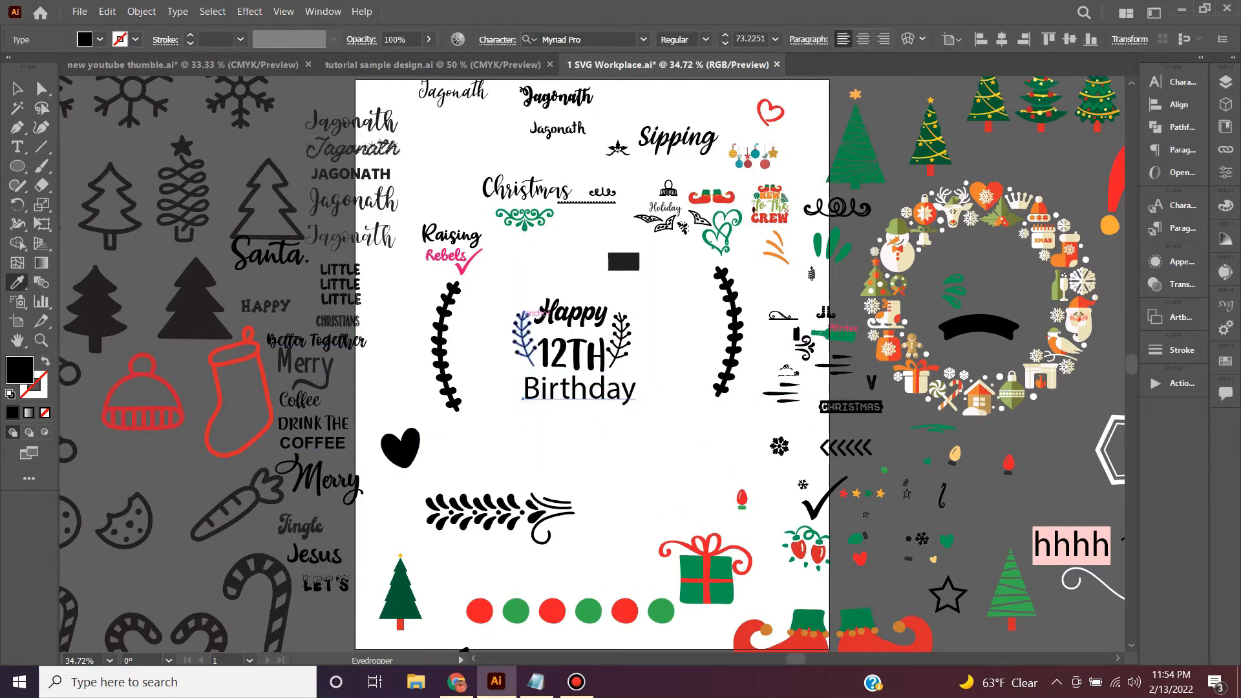
{"action": "left_click", "coordinate": [584, 312]}
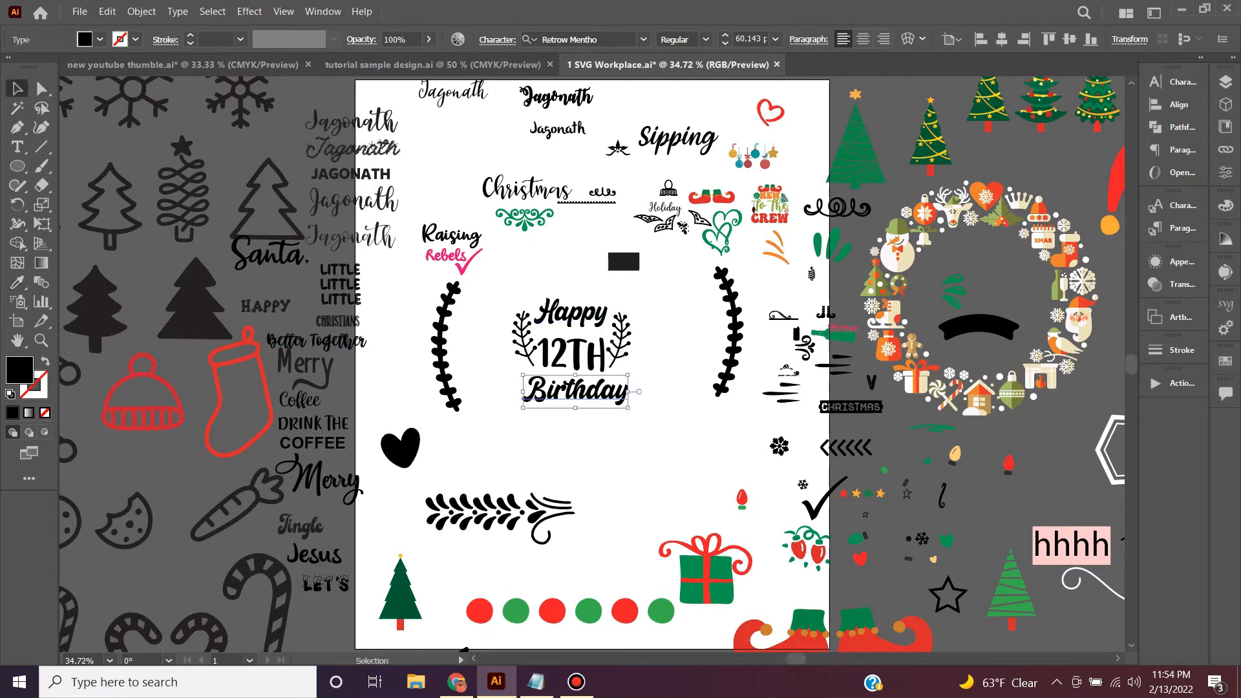
{"action": "left_click_drag", "start_coordinate": [614, 396], "coordinate": [611, 401]}
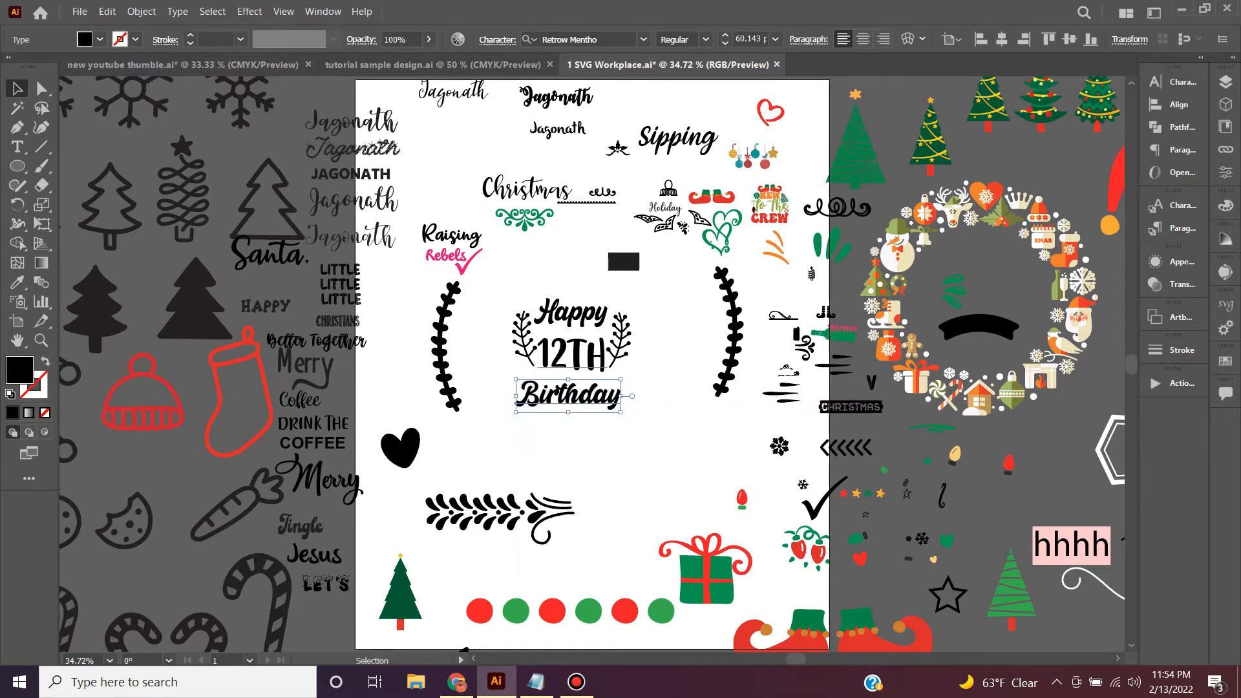
Step: Shift both small berry branches slightly lower and adjust their tilt so they flank "12TH" just above "Birthday"
{"action": "mouse_move", "coordinate": [617, 349]}
{"action": "left_mouse_down"}
{"action": "mouse_move", "coordinate": [626, 371]}
{"action": "mouse_move", "coordinate": [633, 331]}
{"action": "mouse_move", "coordinate": [622, 356]}
{"action": "left_mouse_up"}
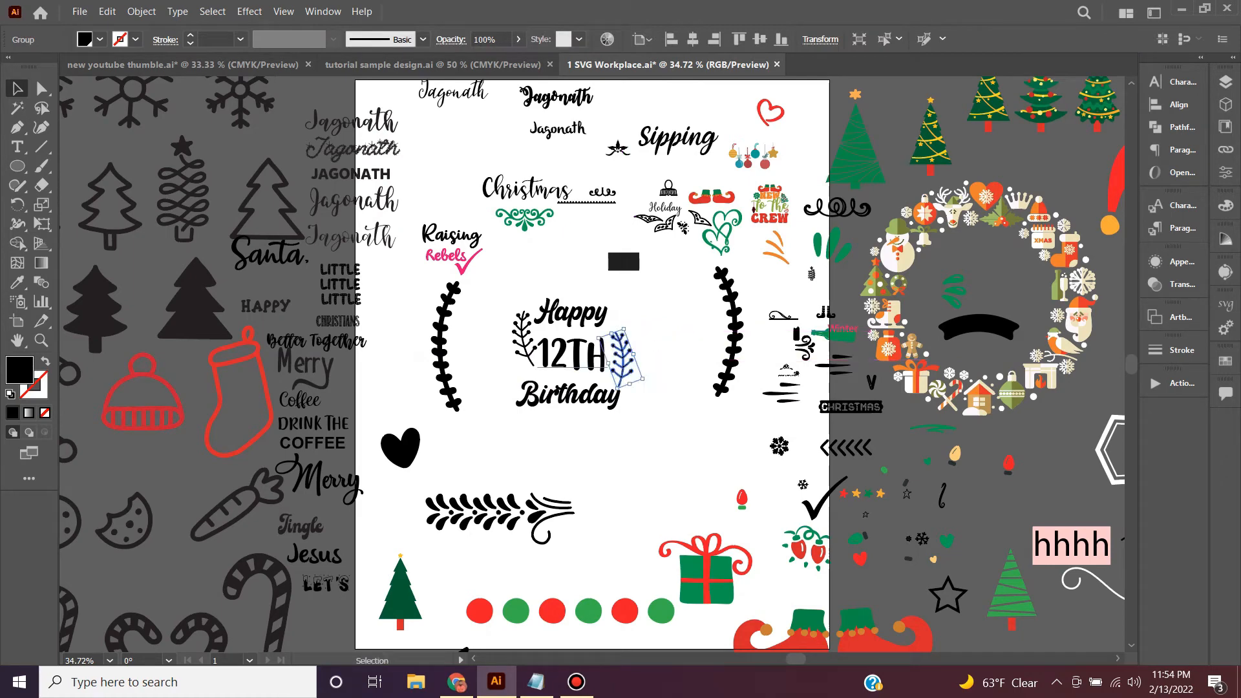
{"action": "left_click_drag", "start_coordinate": [526, 338], "coordinate": [521, 356]}
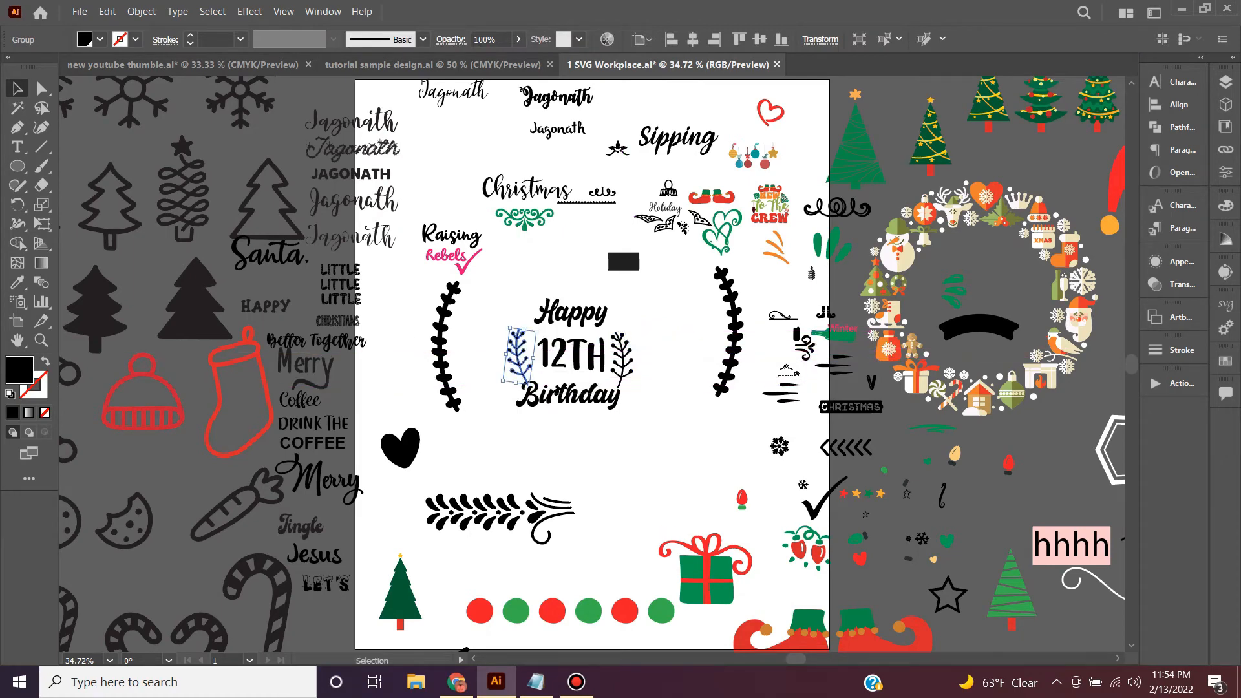
{"action": "left_click", "coordinate": [574, 435]}
{"action": "scroll", "coordinate": [573, 434], "scroll_direction": "up", "scroll_amount": 2}
{"action": "scroll", "coordinate": [603, 434], "scroll_direction": "up", "scroll_amount": 2}
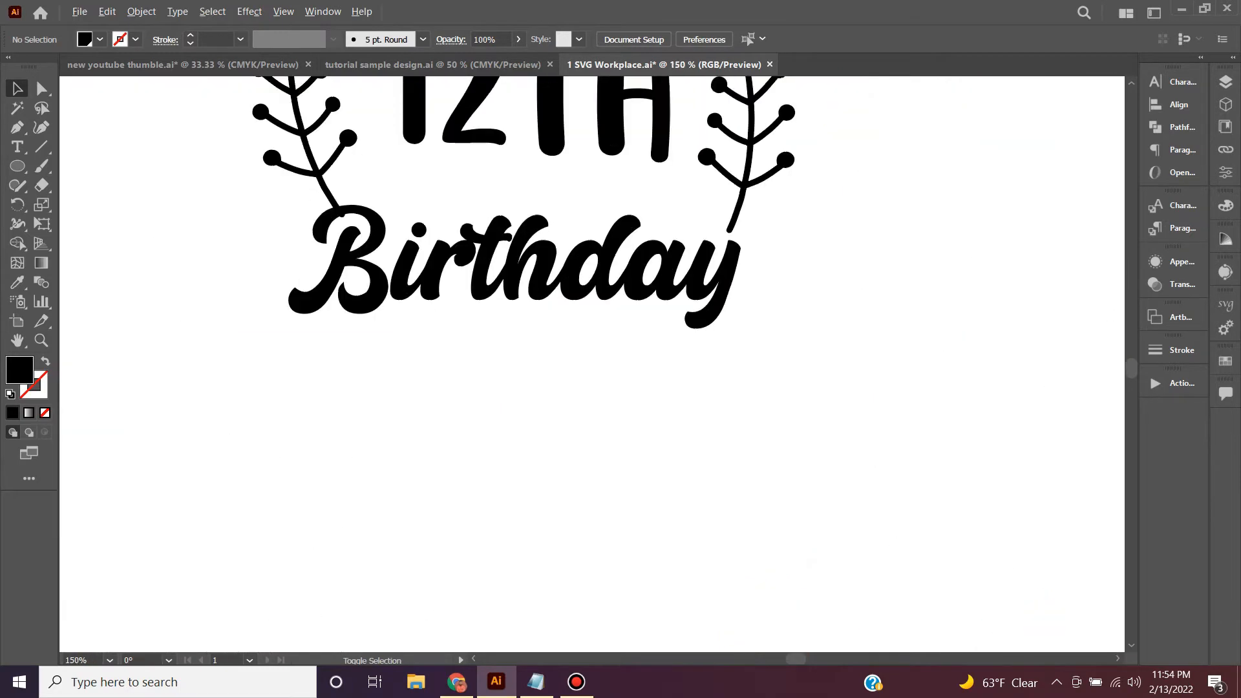
Step: Nudge "Birthday" and the berry branch beside its "y" so the branch's stem meets the top of the letter
{"action": "scroll", "coordinate": [603, 434], "scroll_direction": "up", "scroll_amount": 3}
{"action": "left_click_drag", "start_coordinate": [730, 330], "coordinate": [733, 332]}
{"action": "key", "text": "ctrl+shift+a"}
{"action": "left_click_drag", "start_coordinate": [759, 244], "coordinate": [794, 257]}
{"action": "key", "text": "ctrl+shift+a"}
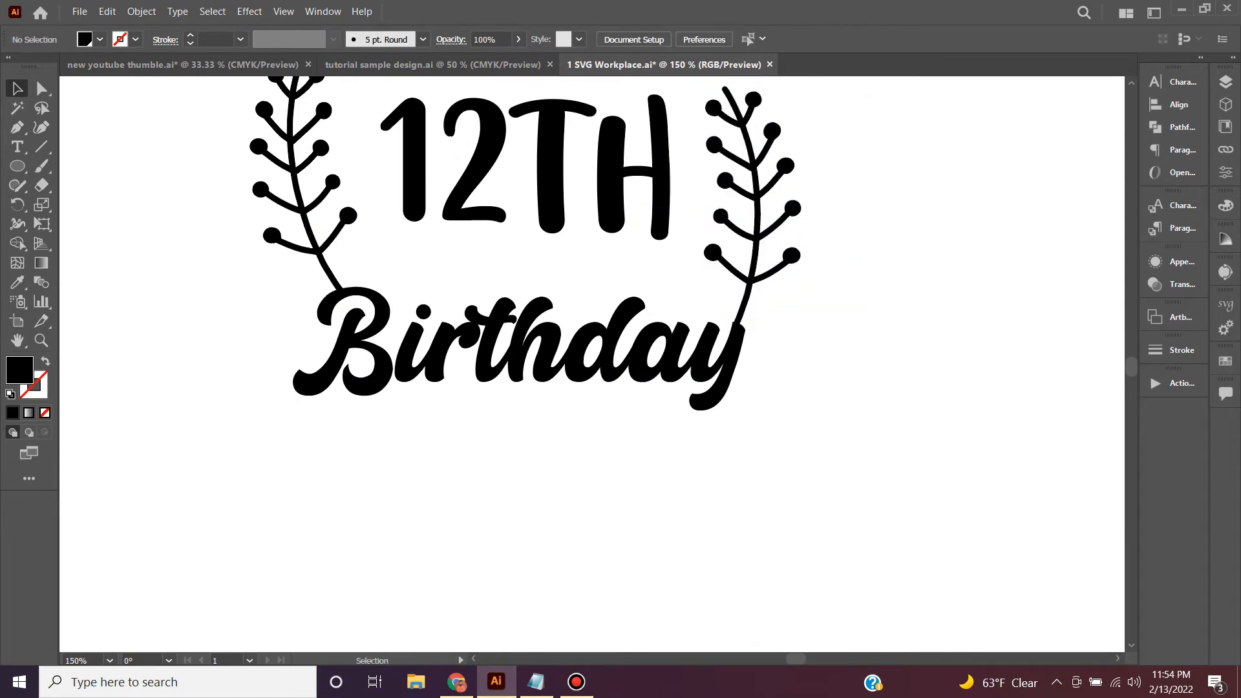
{"action": "scroll", "coordinate": [798, 405], "scroll_direction": "up", "scroll_amount": 3}
{"action": "left_click_drag", "start_coordinate": [626, 192], "coordinate": [628, 192]}
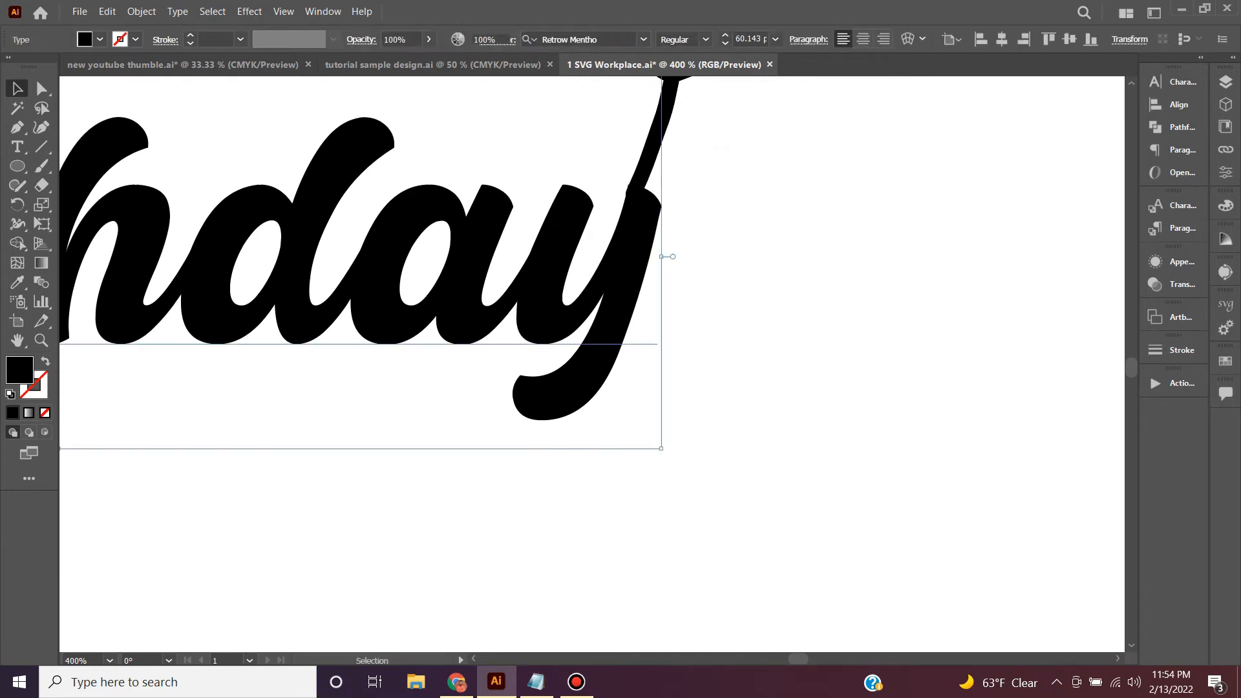
{"action": "key", "text": "ctrl+shift+a"}
{"action": "scroll", "coordinate": [742, 305], "scroll_direction": "down", "scroll_amount": 2}
{"action": "scroll", "coordinate": [185, 388], "scroll_direction": "down", "scroll_amount": 3}
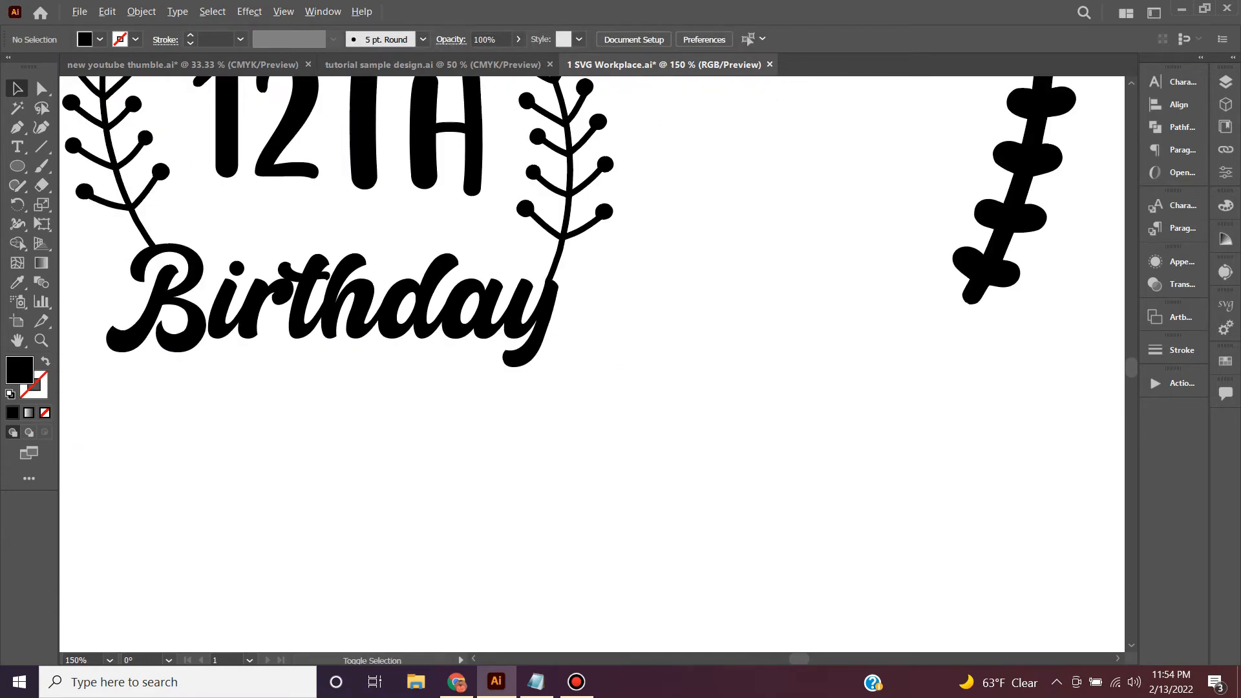
Step: Tighten the layout by lowering "12TH" and "Happy" towards "Birthday" and moving both small berry branches closer in around "12TH"
{"action": "left_click_drag", "start_coordinate": [192, 402], "coordinate": [398, 467]}
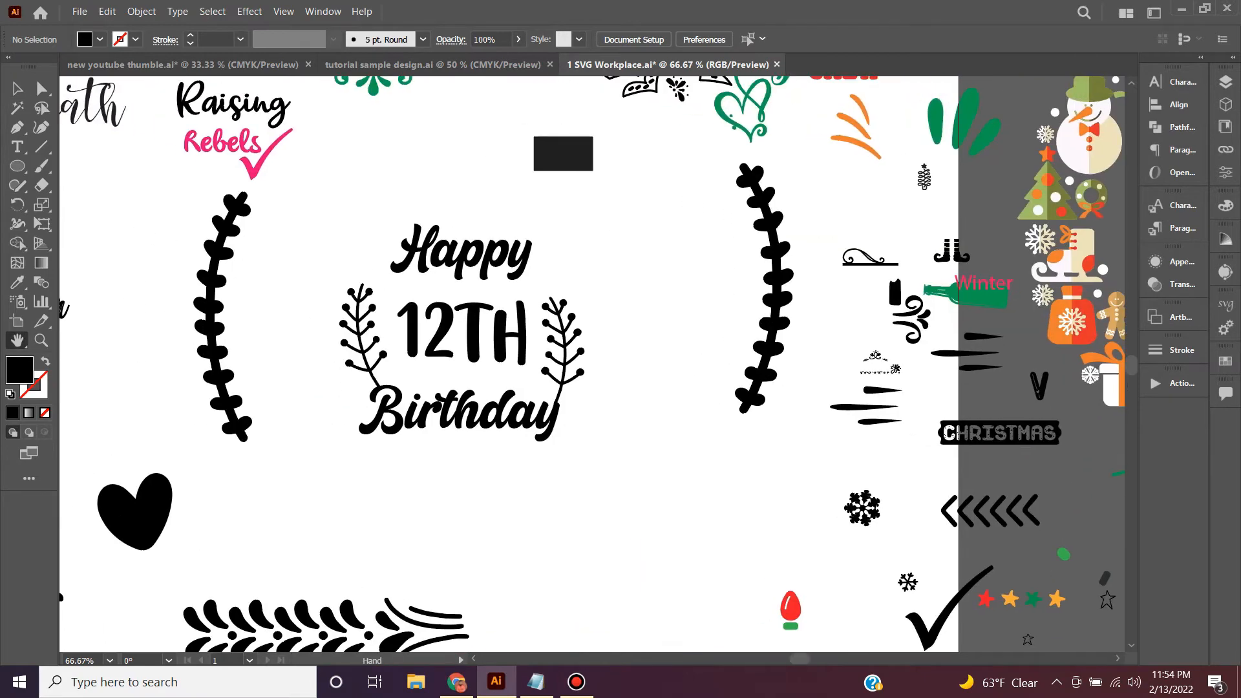
{"action": "scroll", "coordinate": [398, 467], "scroll_direction": "up", "scroll_amount": 1}
{"action": "left_click_drag", "start_coordinate": [477, 301], "coordinate": [477, 348]}
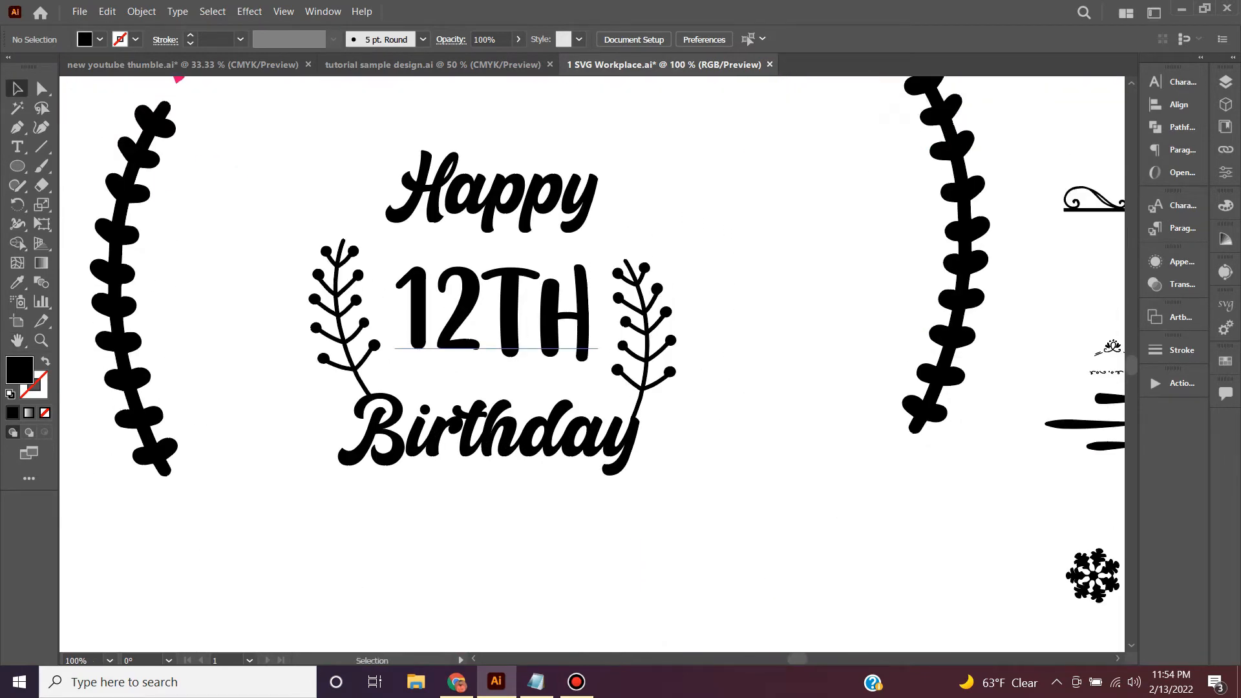
{"action": "left_click_drag", "start_coordinate": [550, 332], "coordinate": [550, 349]}
{"action": "left_click_drag", "start_coordinate": [639, 299], "coordinate": [629, 277]}
{"action": "left_click_drag", "start_coordinate": [338, 326], "coordinate": [353, 319]}
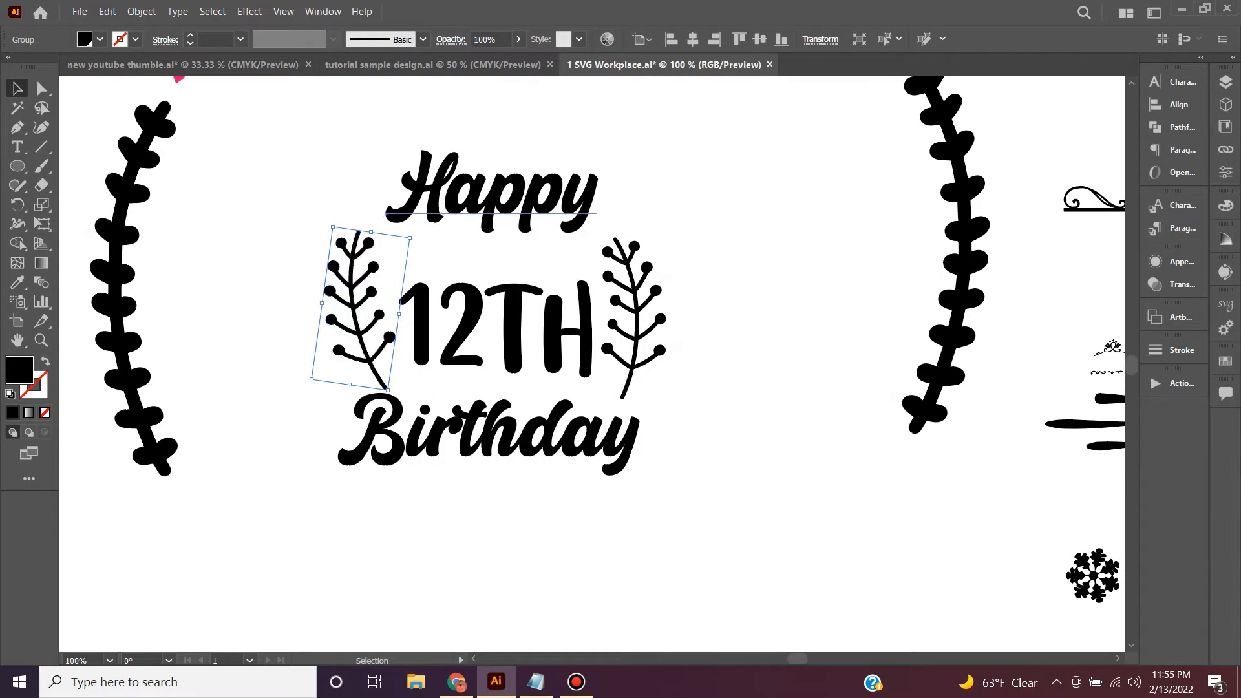
{"action": "left_click_drag", "start_coordinate": [493, 209], "coordinate": [493, 237]}
{"action": "left_click", "coordinate": [719, 347]}
{"action": "scroll", "coordinate": [719, 348], "scroll_direction": "down", "scroll_amount": 1}
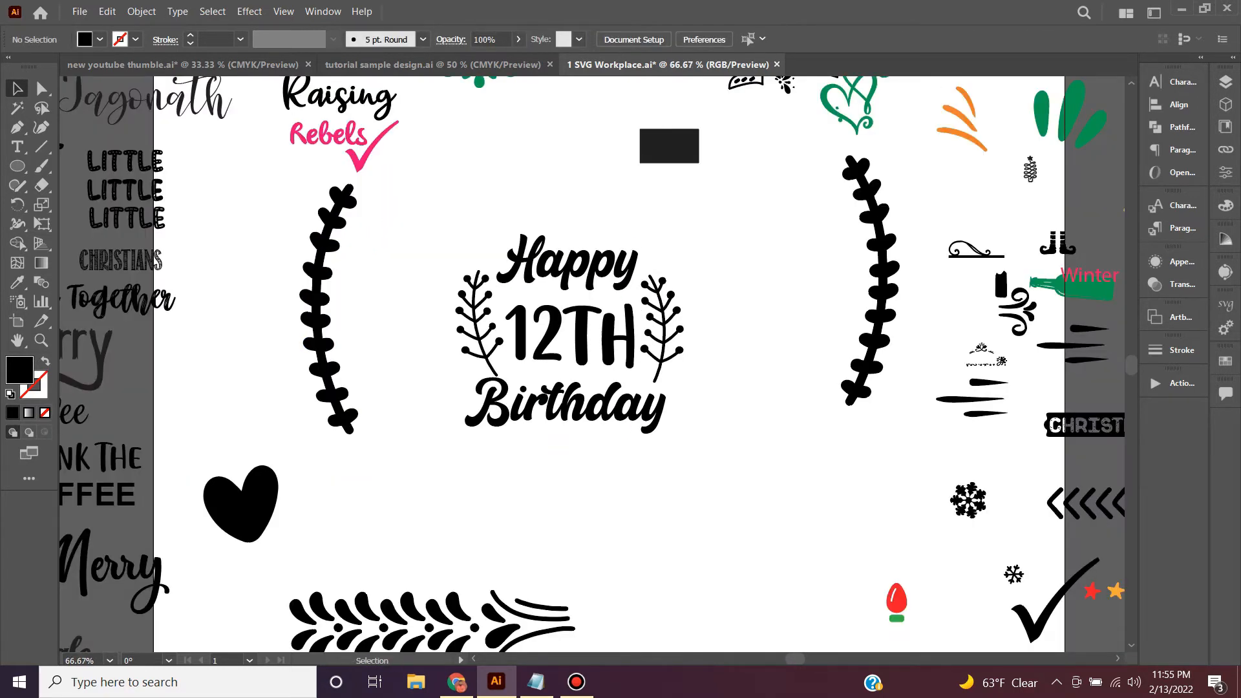
Step: Shrink the black heart to a tiny size and scatter copies of it above and below the "12TH" lettering
{"action": "left_click_drag", "start_coordinate": [241, 504], "coordinate": [356, 505]}
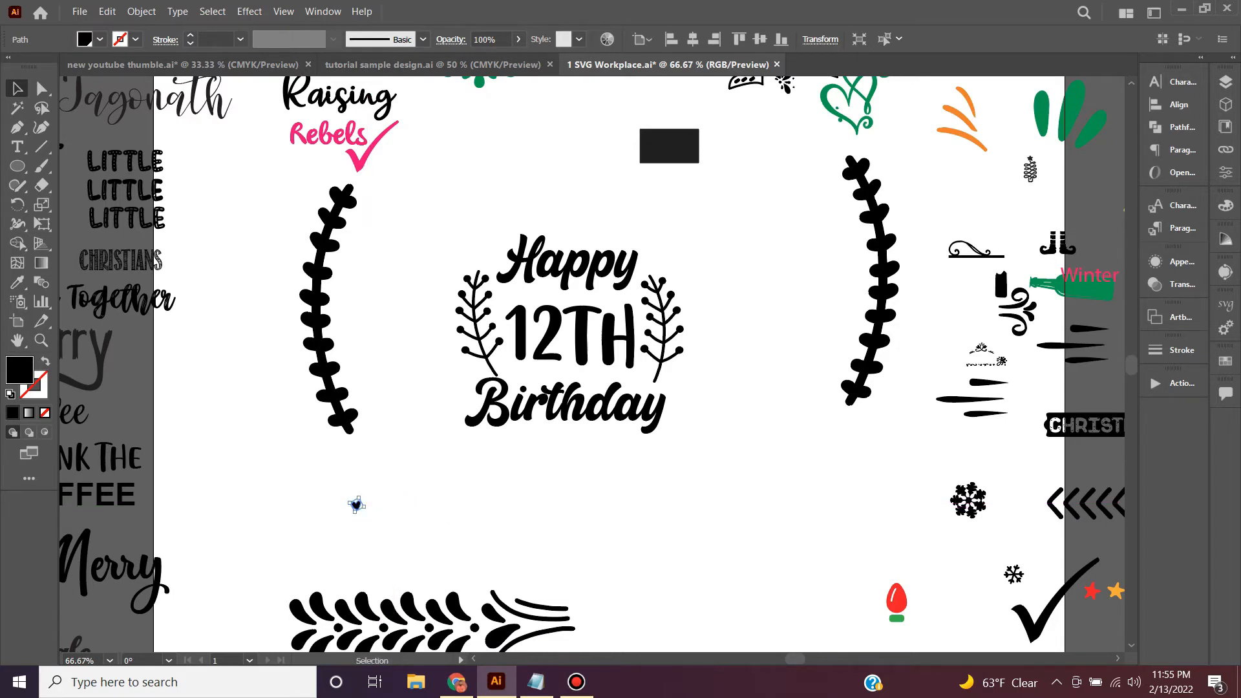
{"action": "left_click", "coordinate": [605, 370]}
{"action": "left_click_drag", "start_coordinate": [592, 364], "coordinate": [566, 301]}
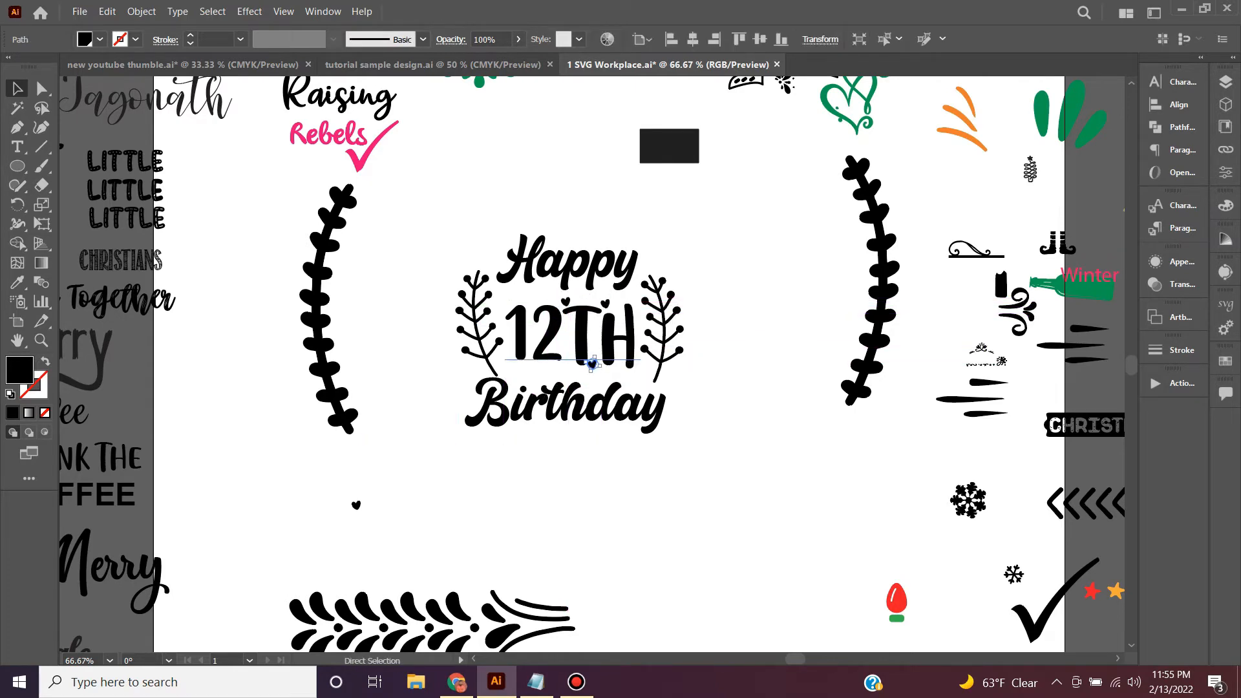
{"action": "key", "text": "ctrl+shift+a"}
{"action": "left_click_drag", "start_coordinate": [592, 364], "coordinate": [506, 300]}
{"action": "left_click_drag", "start_coordinate": [592, 364], "coordinate": [534, 296]}
{"action": "left_click_drag", "start_coordinate": [598, 361], "coordinate": [635, 340]}
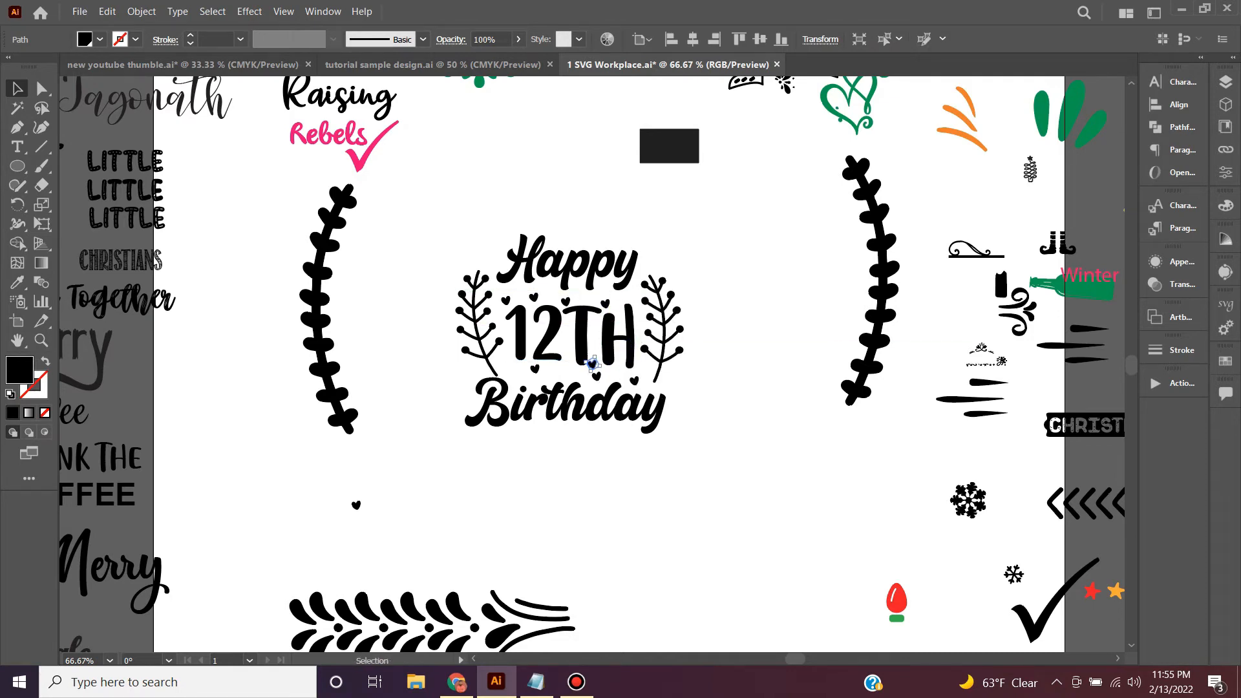
{"action": "key", "text": "ctrl+shift+a"}
{"action": "left_click_drag", "start_coordinate": [592, 363], "coordinate": [566, 369]}
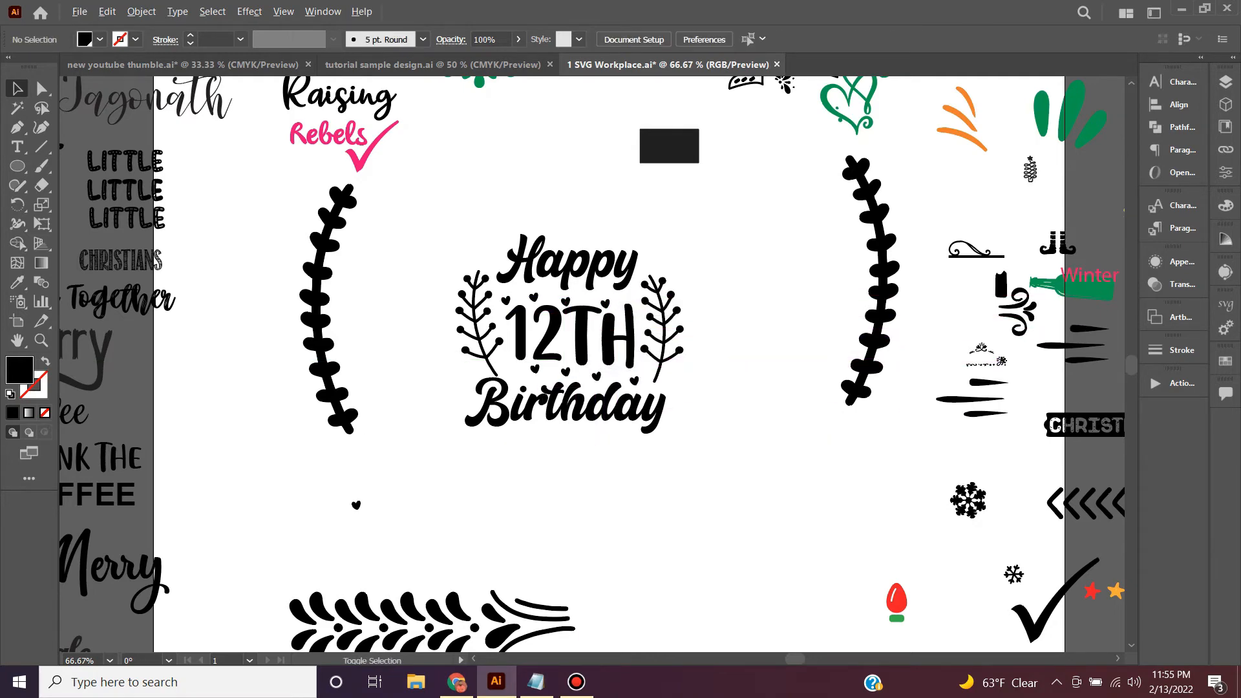
Step: Fine-tune the tilt and position of the two small berry branches so they flank "12TH" evenly
{"action": "scroll", "coordinate": [734, 414], "scroll_direction": "down", "scroll_amount": 1}
{"action": "left_click_drag", "start_coordinate": [680, 351], "coordinate": [679, 348]}
{"action": "left_click", "coordinate": [542, 346]}
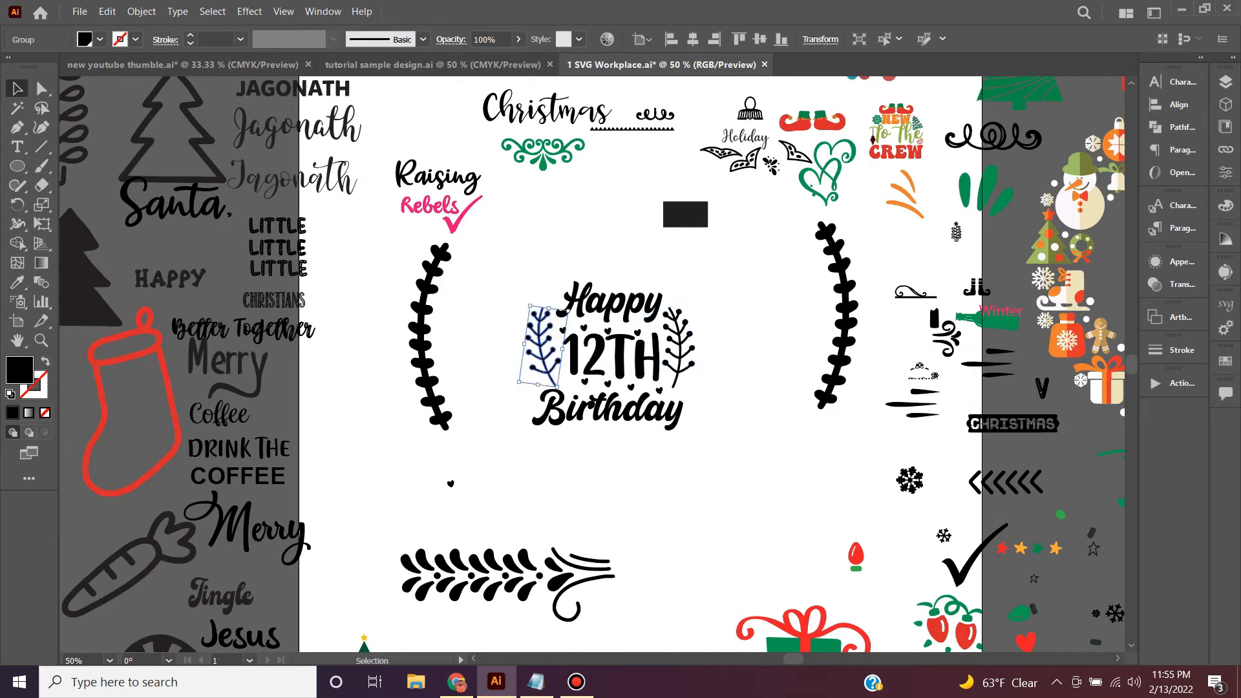
{"action": "left_click_drag", "start_coordinate": [529, 306], "coordinate": [543, 303]}
{"action": "left_click_drag", "start_coordinate": [550, 347], "coordinate": [548, 347]}
{"action": "key", "text": "ctrl+shift+a"}
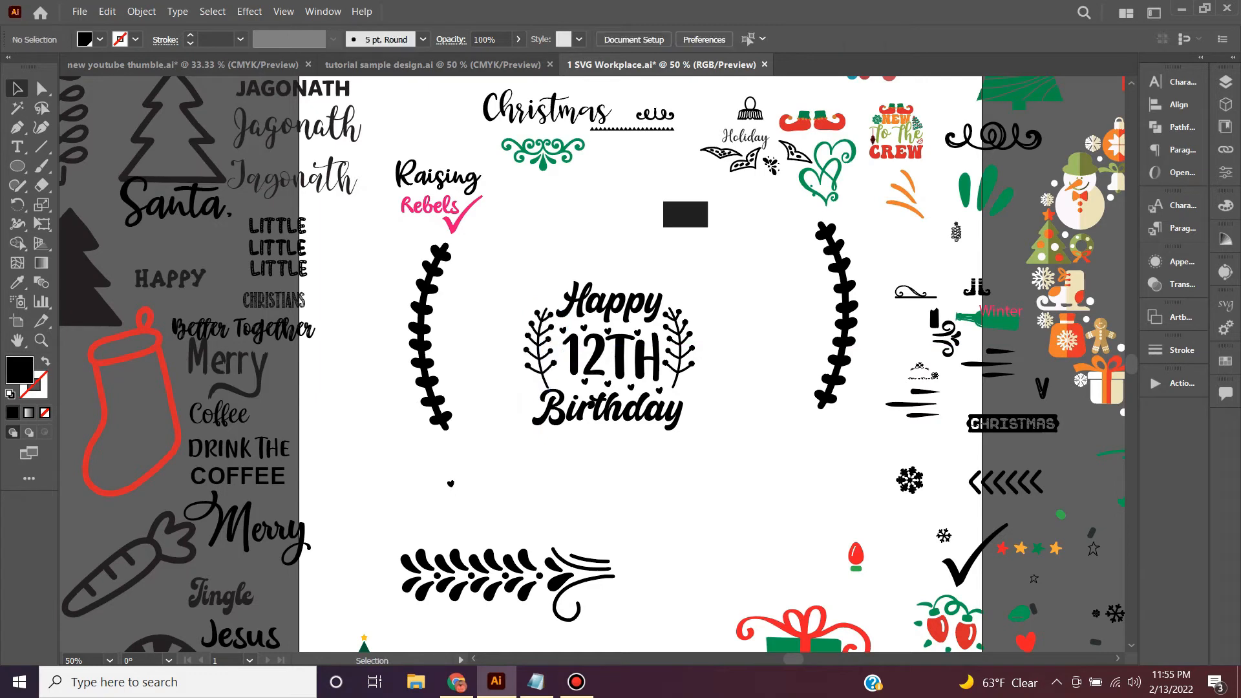
{"action": "left_click_drag", "start_coordinate": [679, 346], "coordinate": [680, 347]}
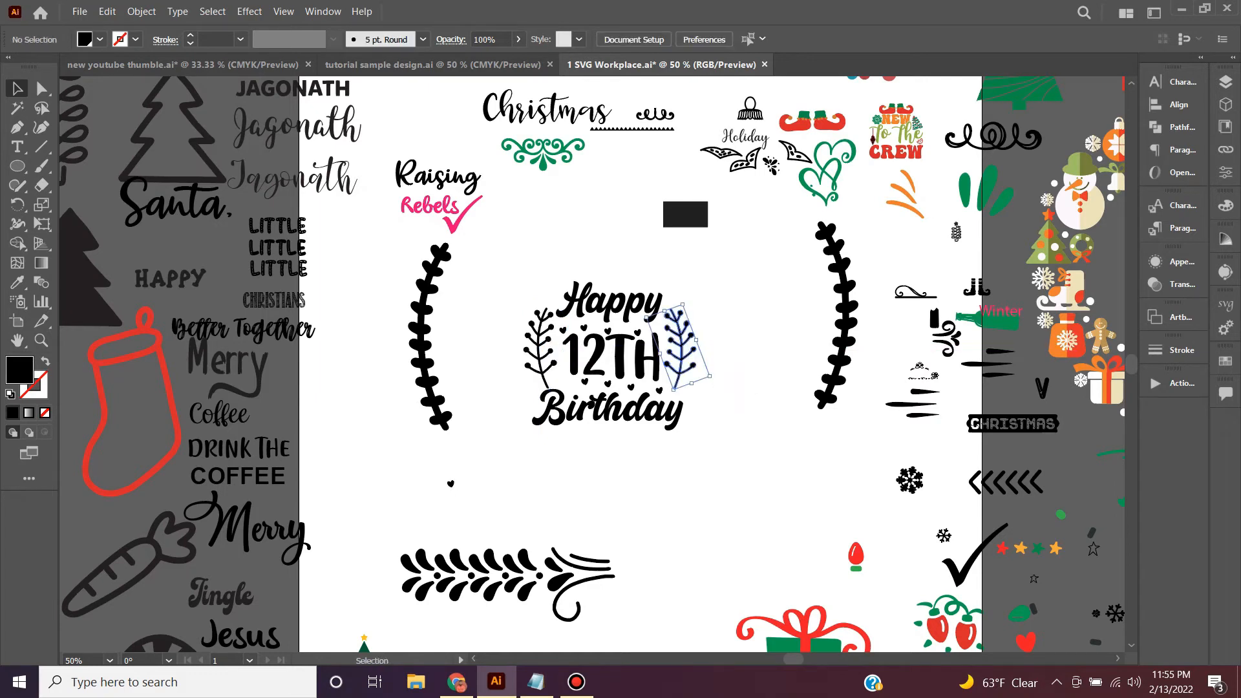
{"action": "key", "text": "ctrl+shift+a"}
Step: Group all the lettering, berry branches and hearts of the birthday design, and expand the group's objects and fills
{"action": "left_click_drag", "start_coordinate": [535, 269], "coordinate": [526, 267]}
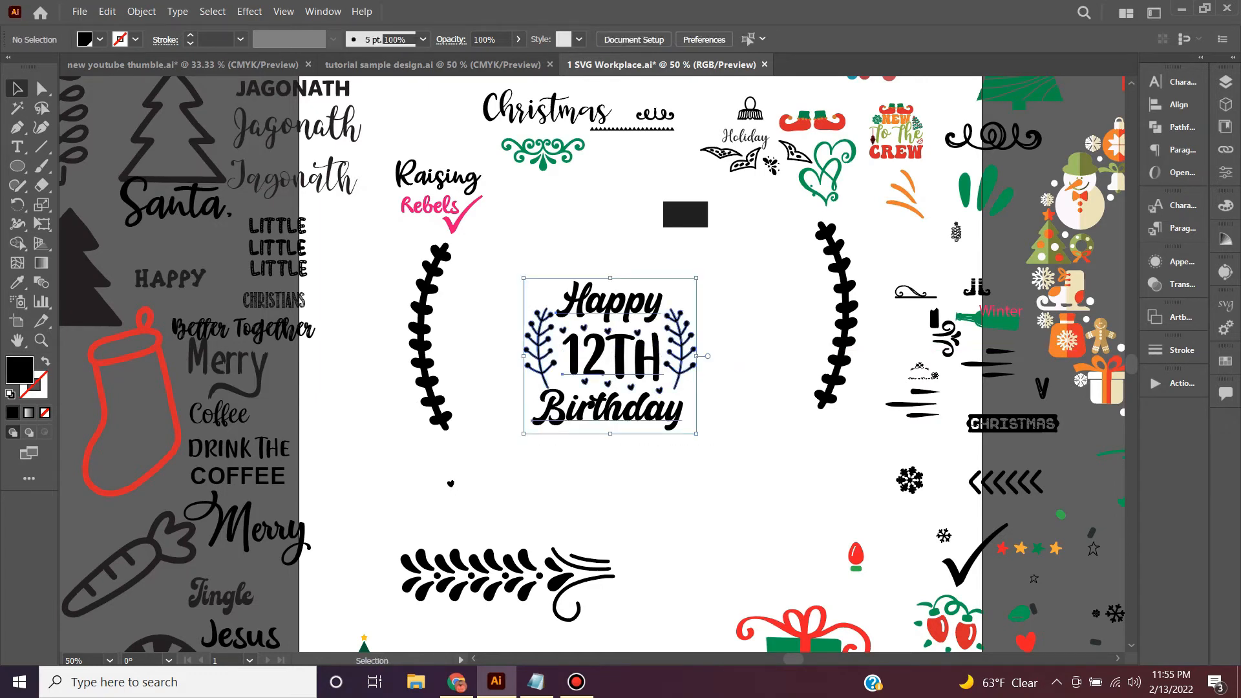
{"action": "key", "text": "ctrl+g"}
{"action": "left_click", "coordinate": [140, 11]}
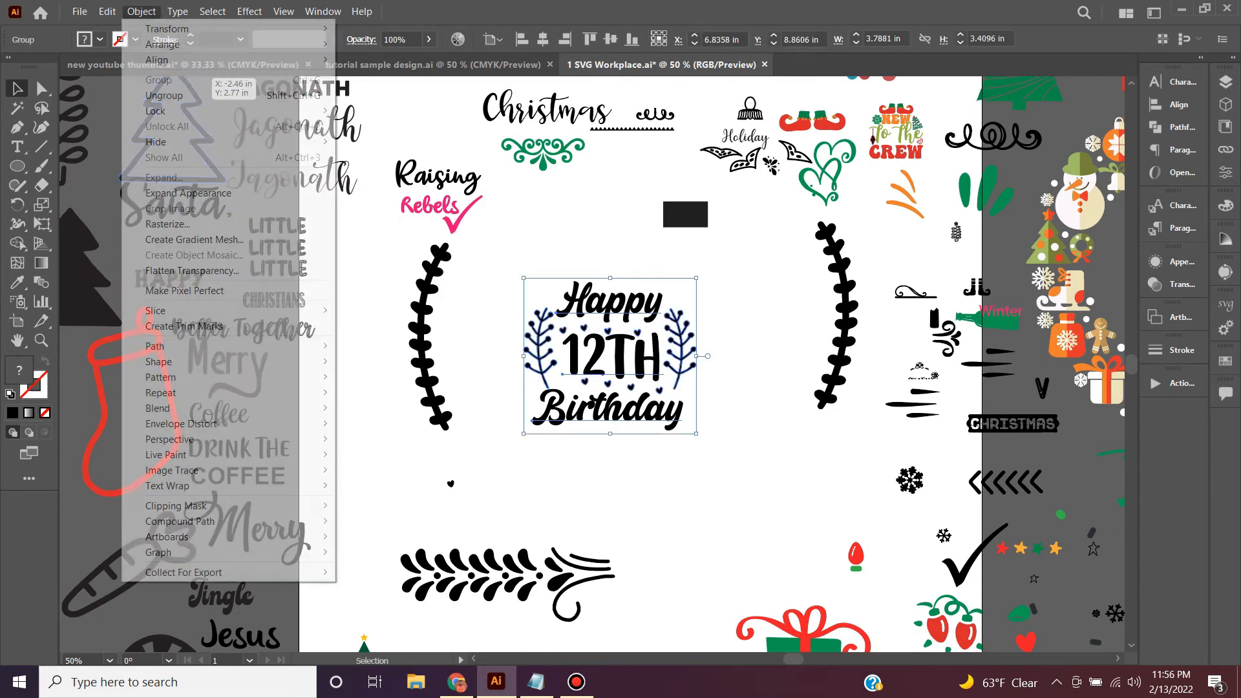
{"action": "left_click", "coordinate": [179, 193]}
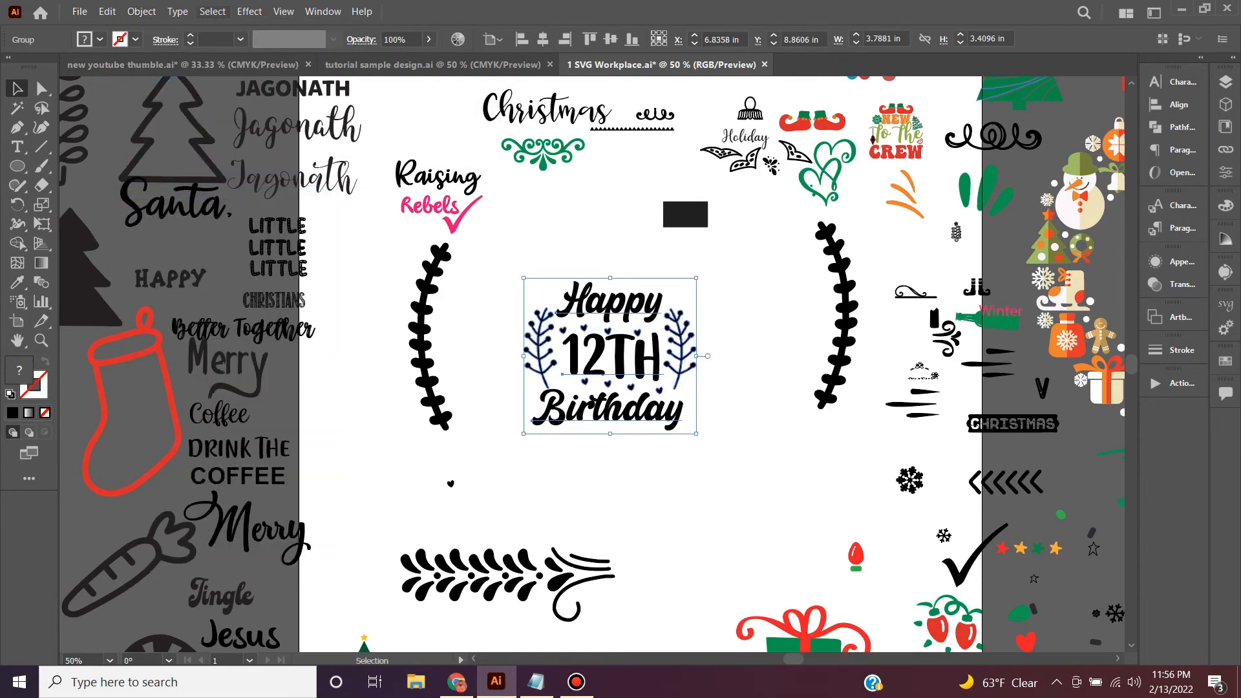
{"action": "left_click", "coordinate": [140, 11]}
{"action": "left_click", "coordinate": [155, 177]}
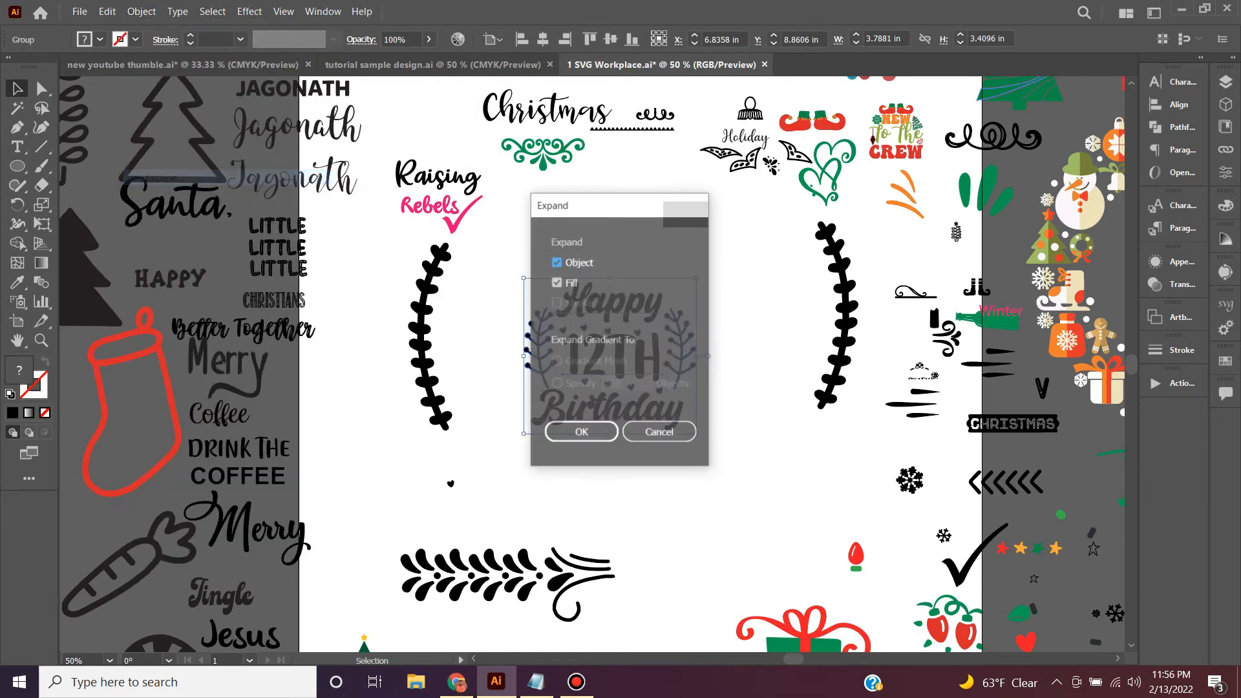
{"action": "key", "text": "Return"}
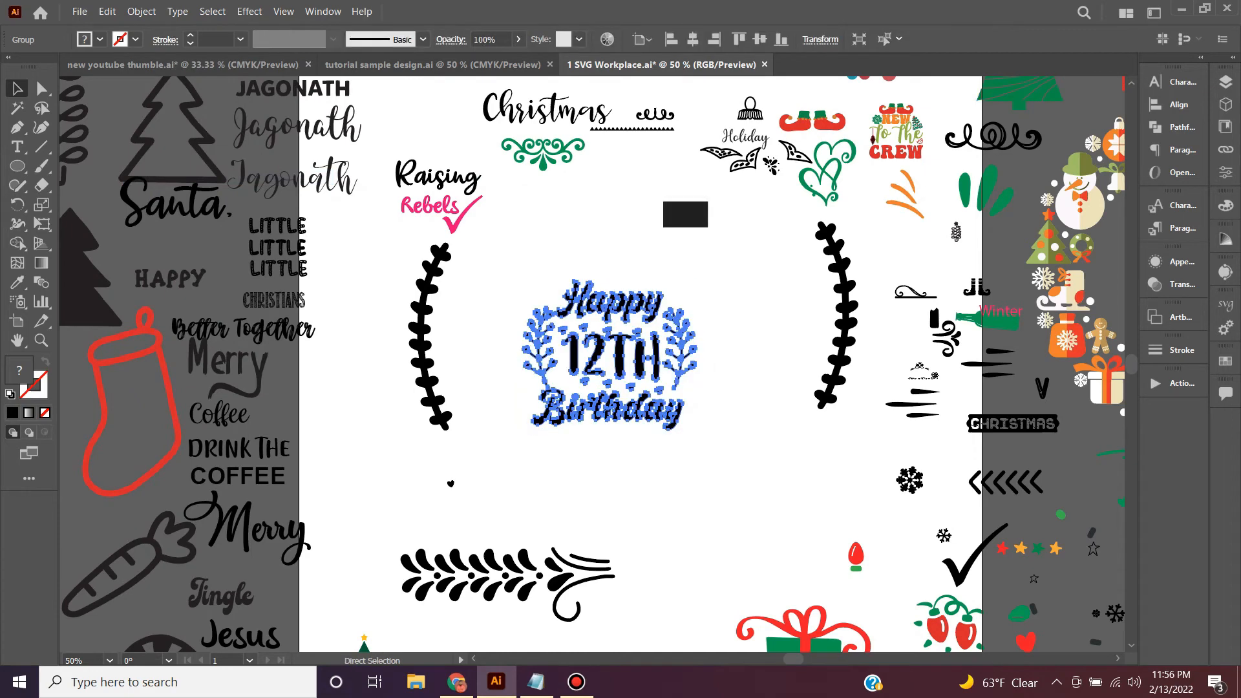
Step: Cut the finished design, paste it into tutorial sample design.ai below the "My Mother is the Best" design, and save that file
{"action": "key", "text": "ctrl+x"}
{"action": "left_click", "coordinate": [432, 65]}
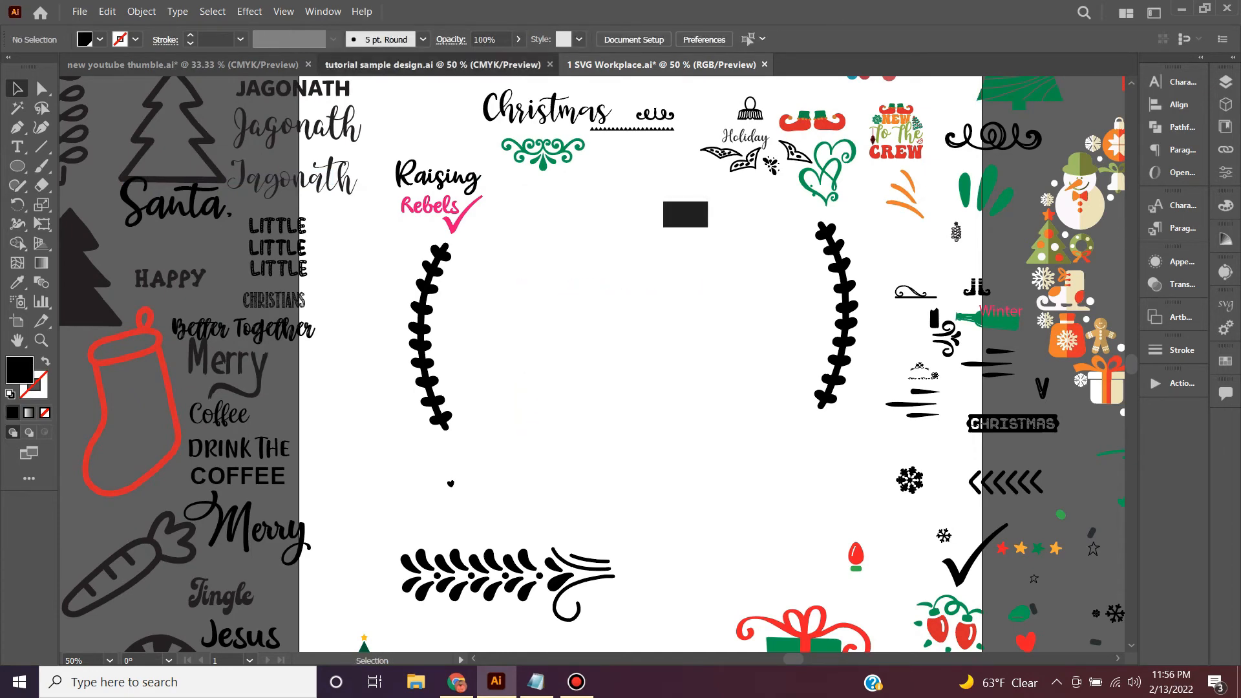
{"action": "key", "text": "ctrl+v"}
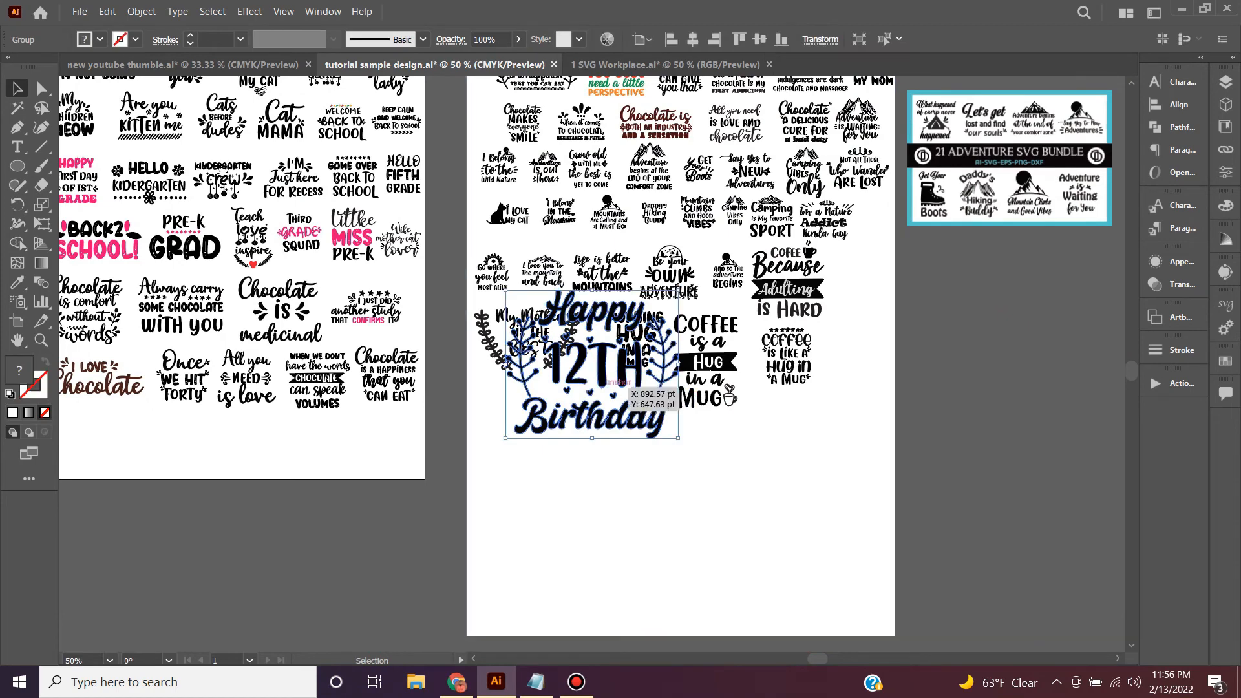
{"action": "left_click_drag", "start_coordinate": [612, 365], "coordinate": [649, 517]}
{"action": "key", "text": "ctrl+z"}
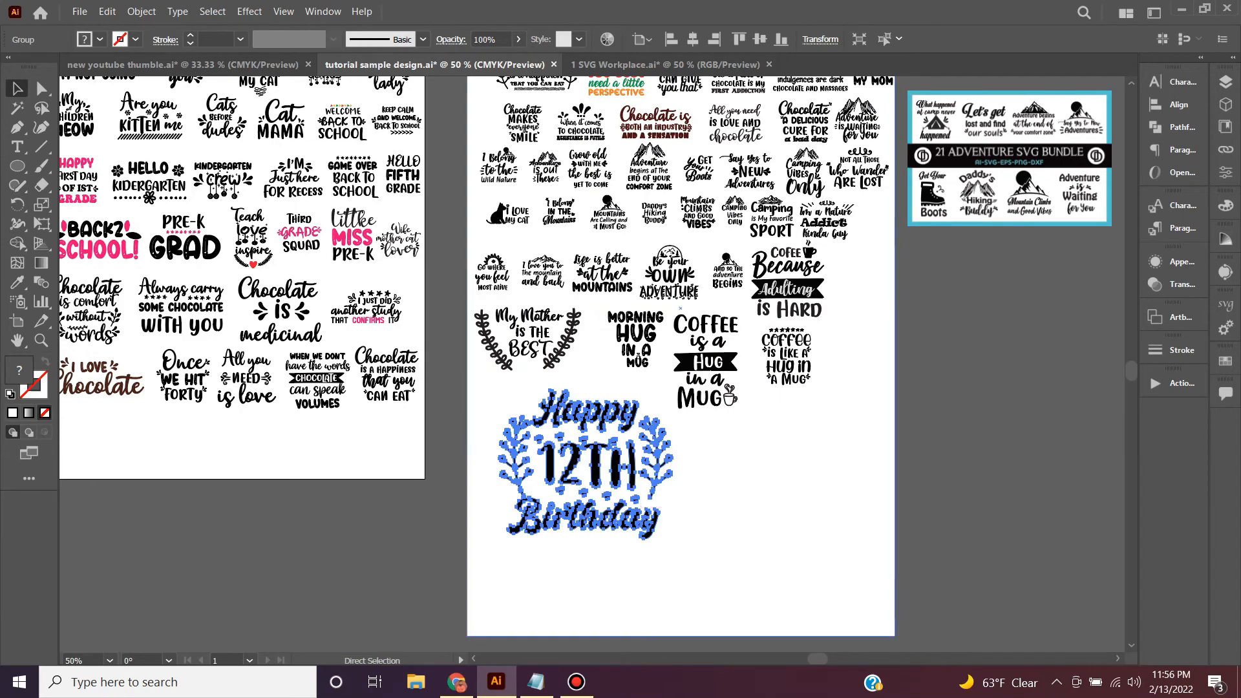
{"action": "key", "text": "ctrl+s"}
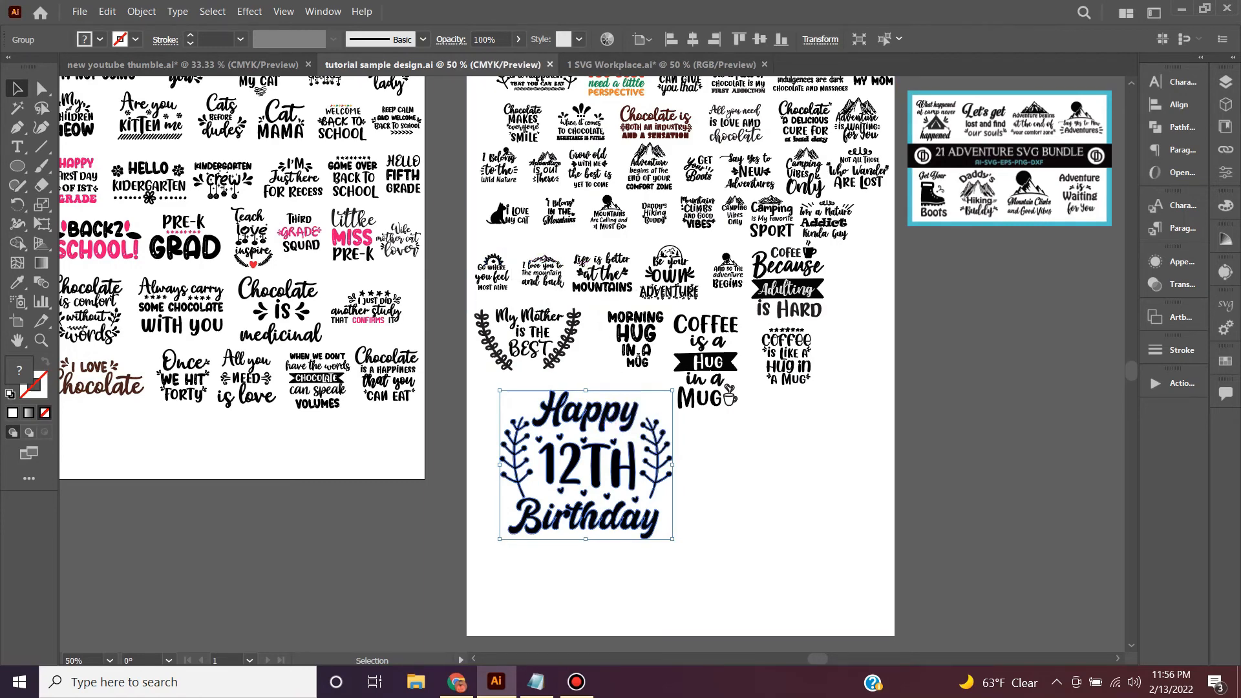
Step: Paste the birthday design into new youtube thumble.ai, move it into the white picture frame and enlarge it slightly
{"action": "left_click", "coordinate": [182, 65]}
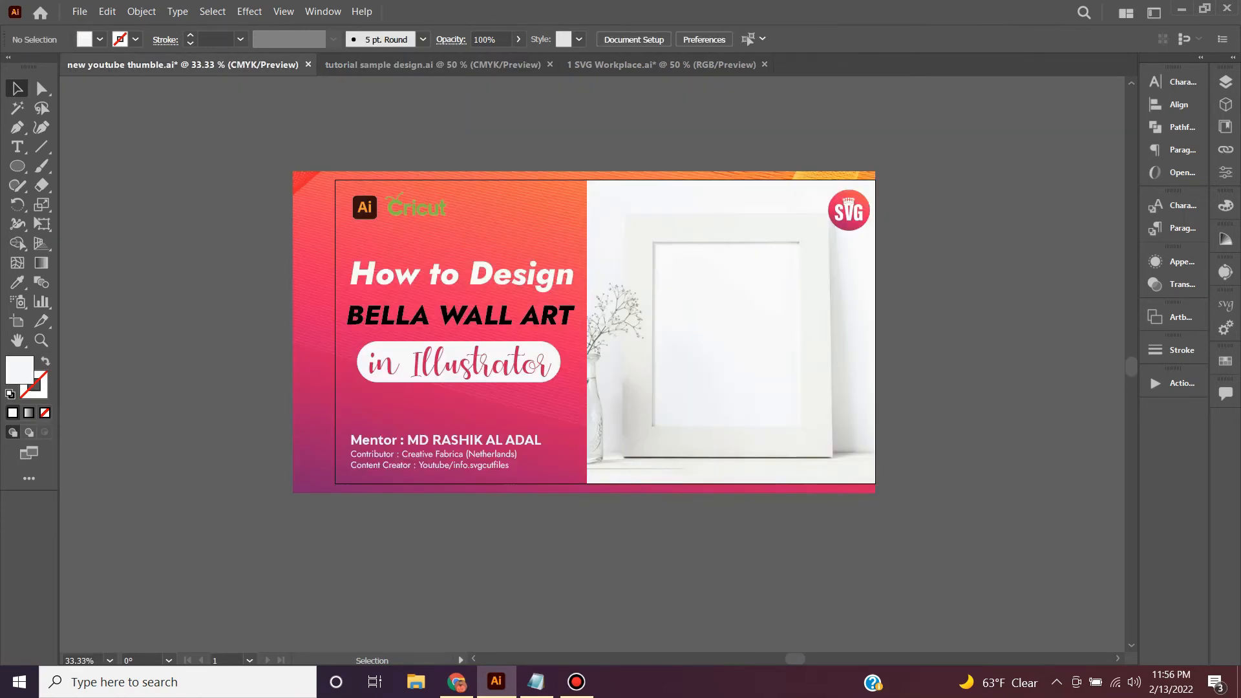
{"action": "scroll", "coordinate": [620, 293], "scroll_direction": "up", "scroll_amount": 3, "text": "alt"}
{"action": "key", "text": "ctrl+v"}
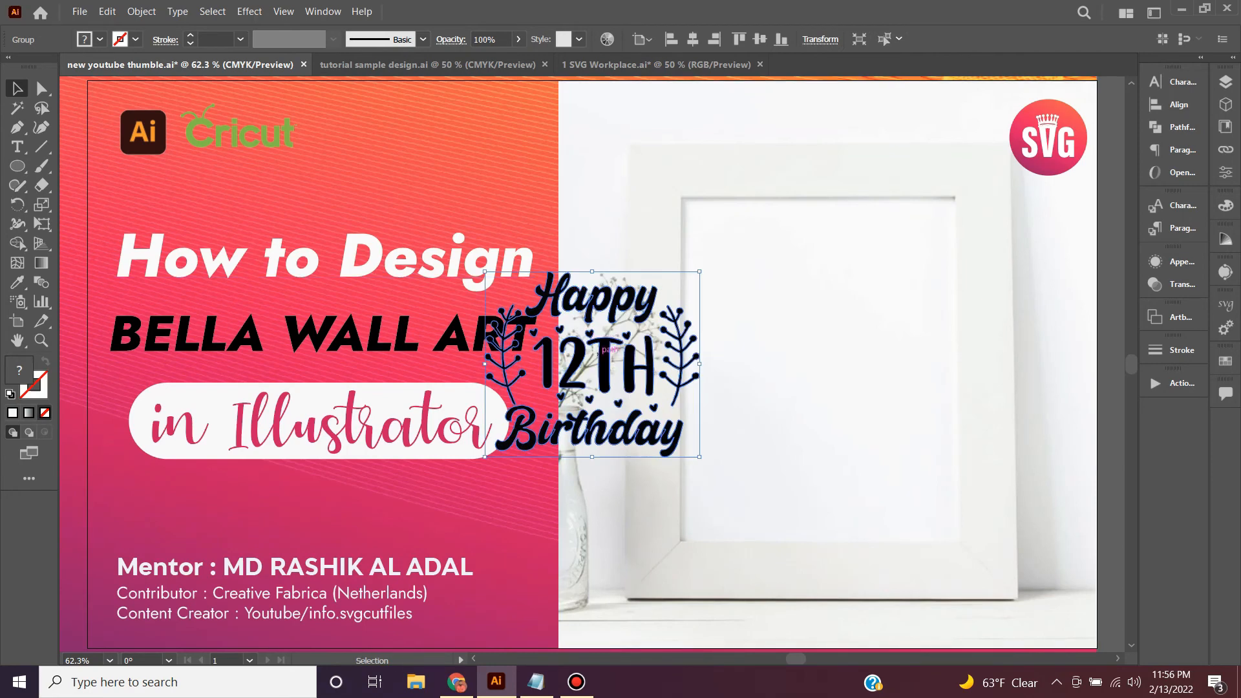
{"action": "left_click_drag", "start_coordinate": [604, 364], "coordinate": [821, 365]}
{"action": "left_click_drag", "start_coordinate": [929, 458], "coordinate": [901, 434]}
{"action": "left_click_drag", "start_coordinate": [826, 363], "coordinate": [823, 364]}
{"action": "left_click", "coordinate": [822, 363]}
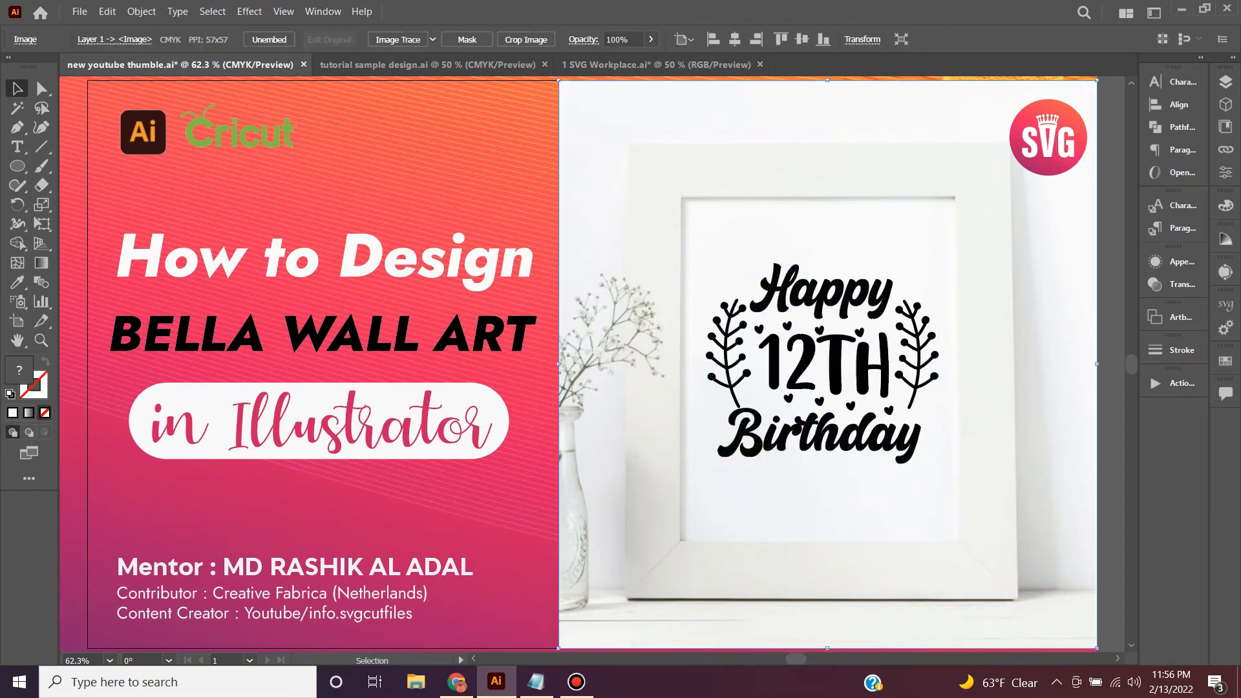
Step: Scale the birthday design down slightly and centre it inside the picture frame
{"action": "left_click", "coordinate": [916, 442]}
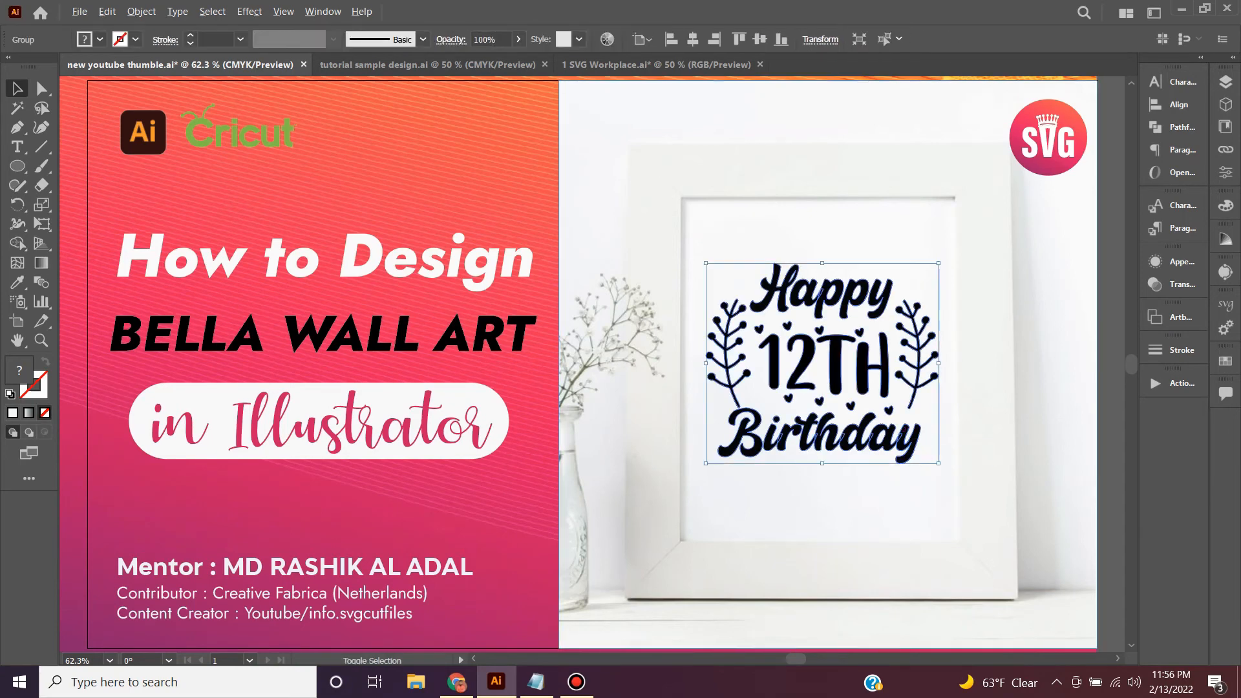
{"action": "left_click_drag", "start_coordinate": [917, 441], "coordinate": [912, 440]}
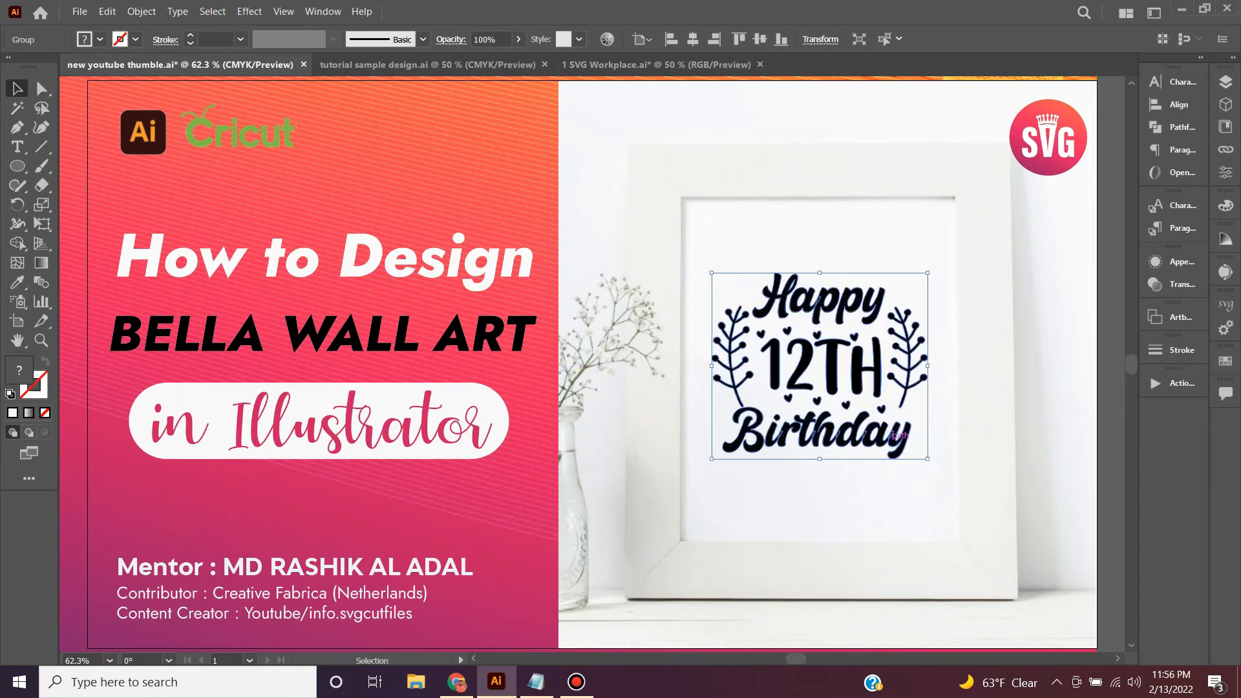
{"action": "left_click", "coordinate": [912, 440]}
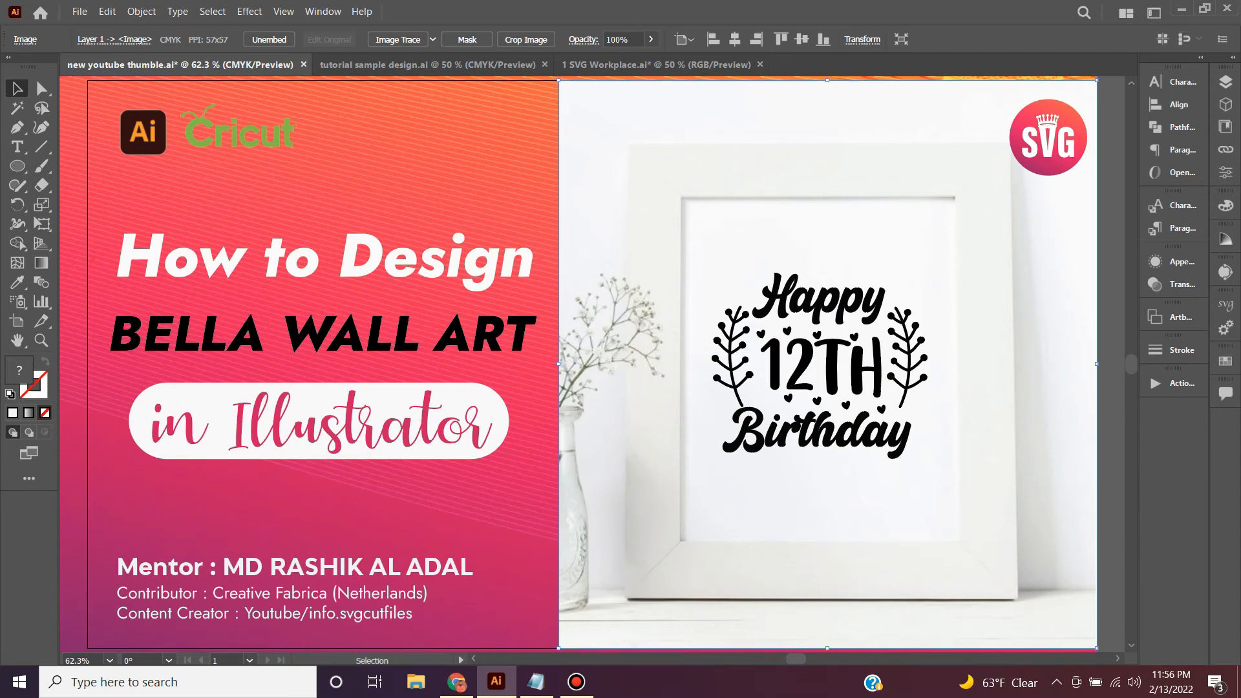
{"action": "key", "text": "super+d"}
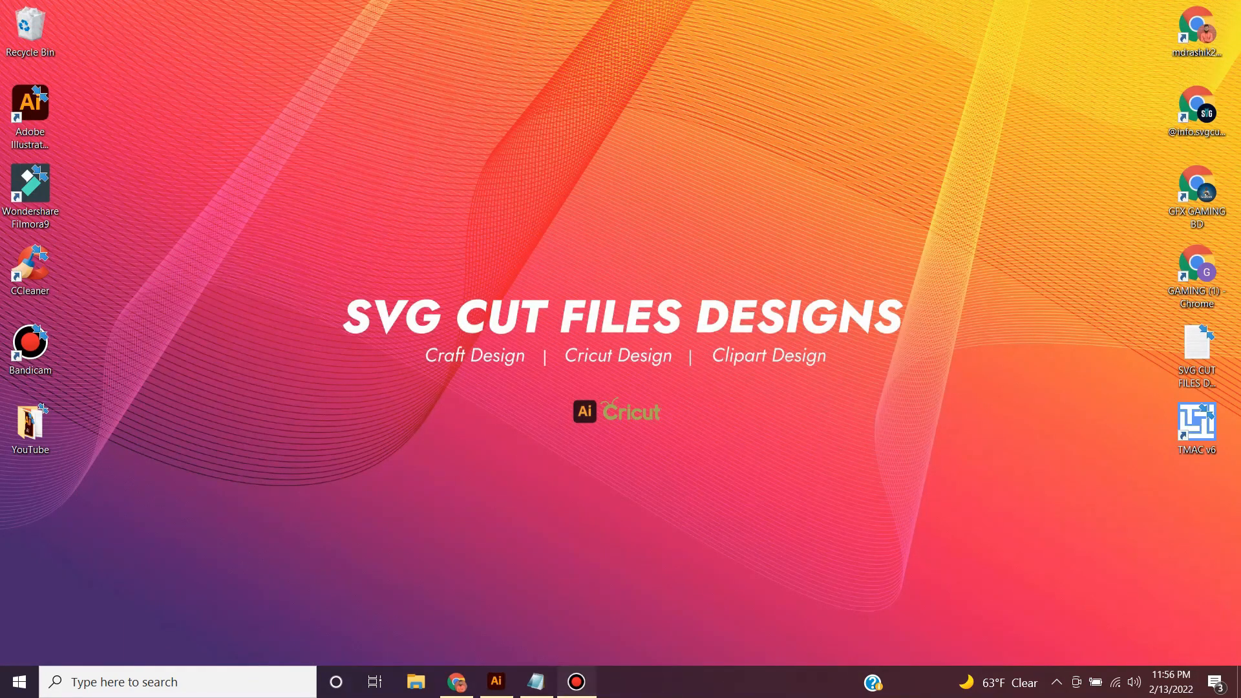
{"action": "left_click", "coordinate": [576, 682]}
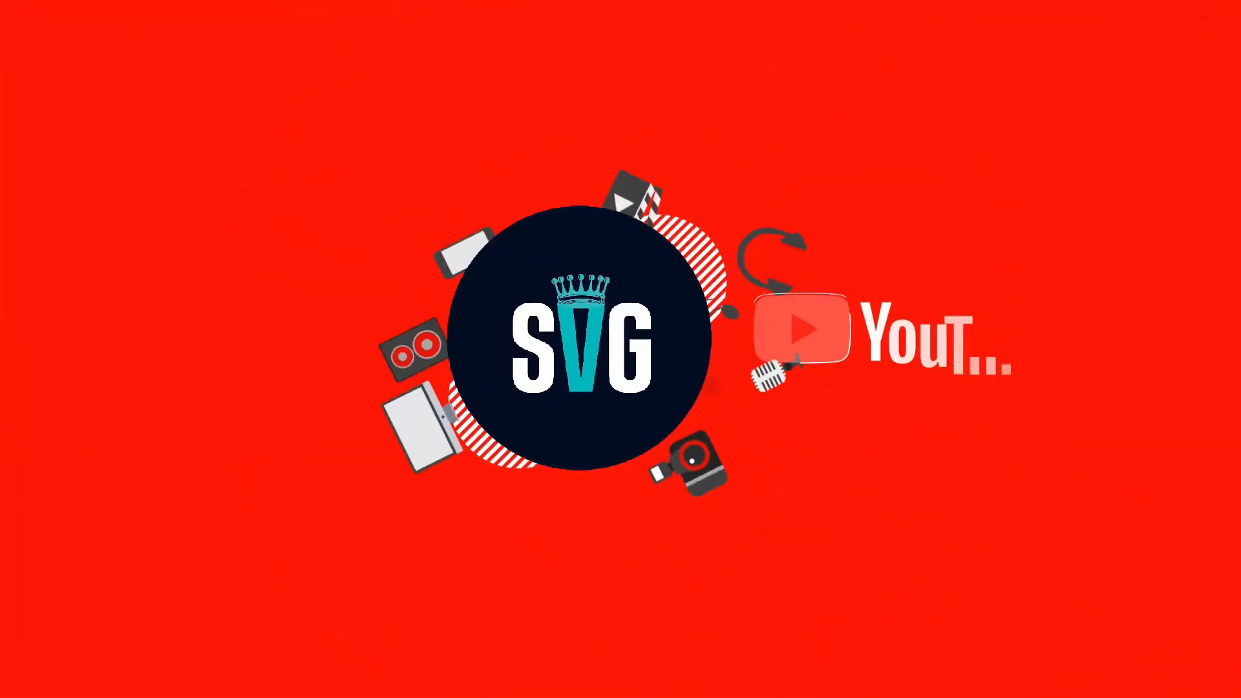